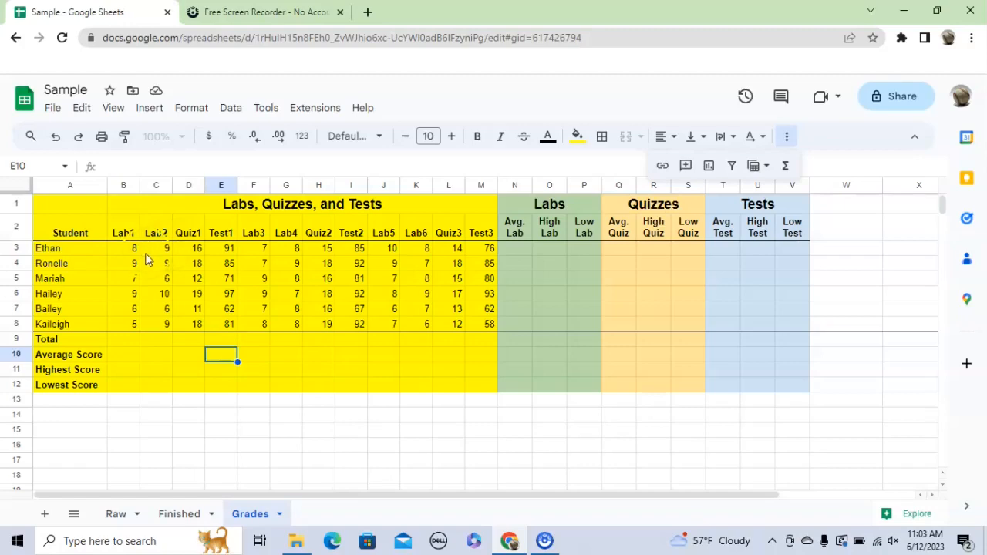
# Total the Lab1 scores in B9 with the SUM function over B3:B8
pyautogui.click(127, 341)
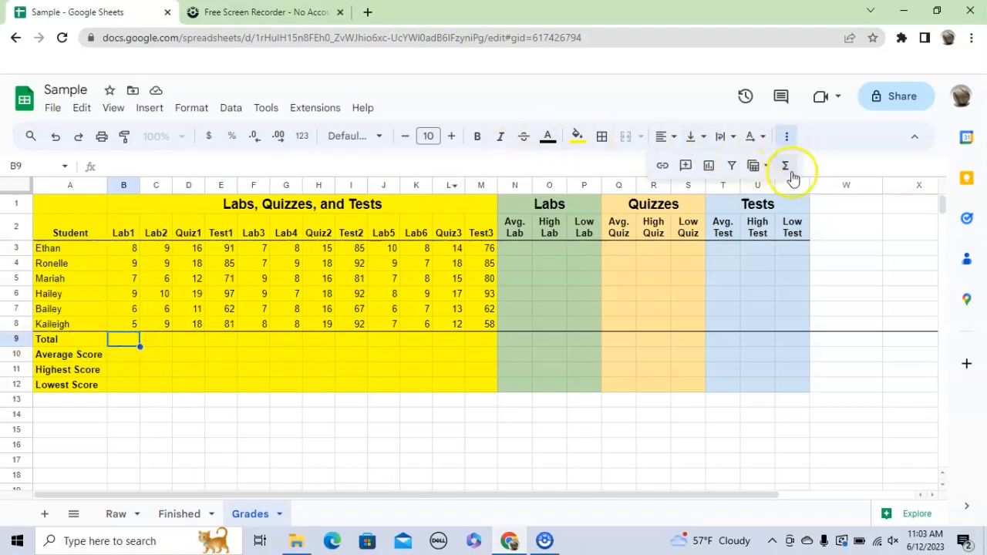
pyautogui.click(788, 139)
pyautogui.click(789, 139)
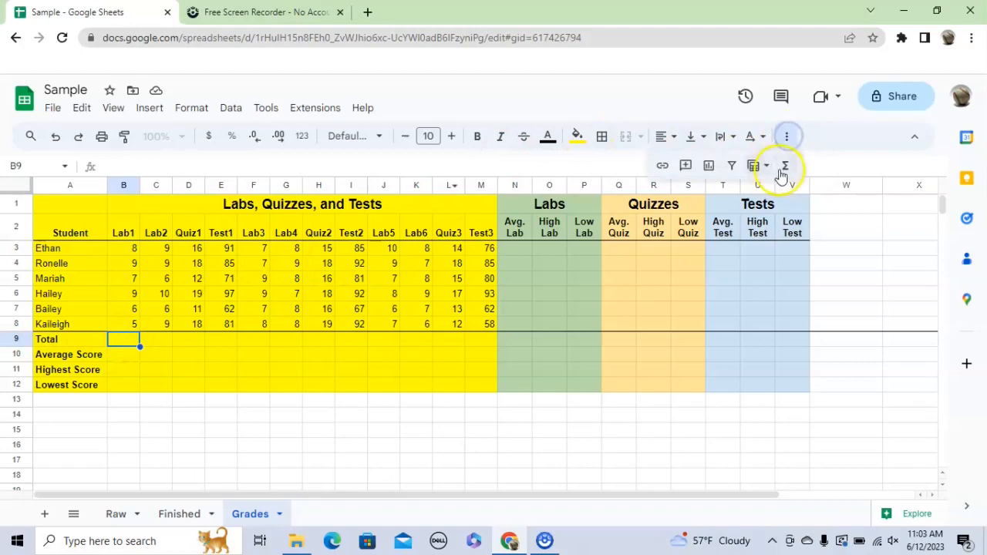
pyautogui.click(786, 167)
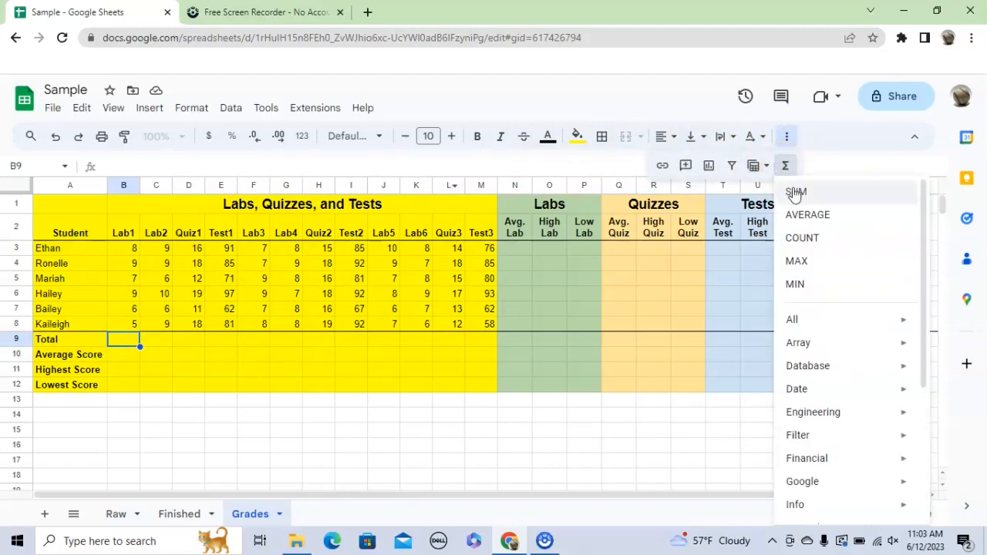
pyautogui.click(795, 192)
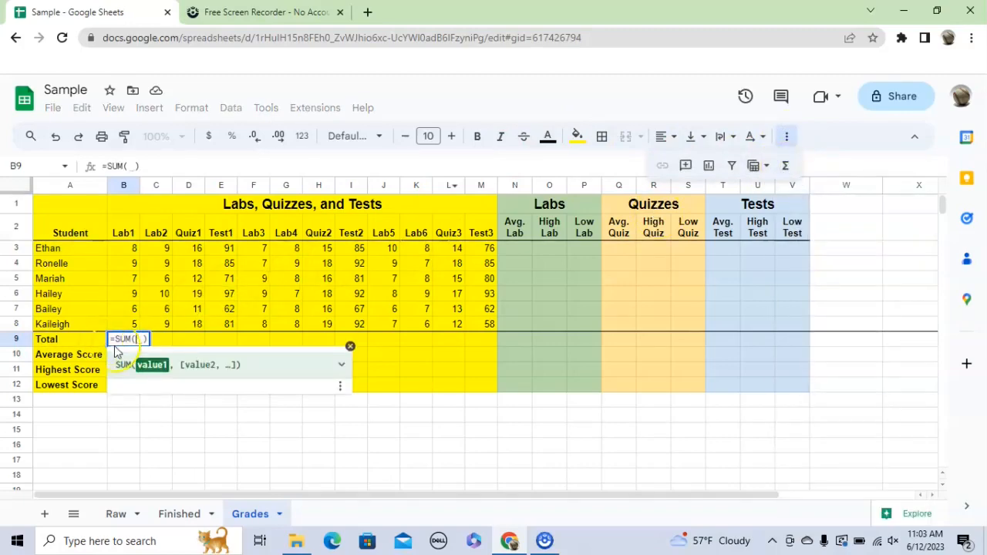
pyautogui.moveTo(128, 248); pyautogui.dragTo(123, 331)
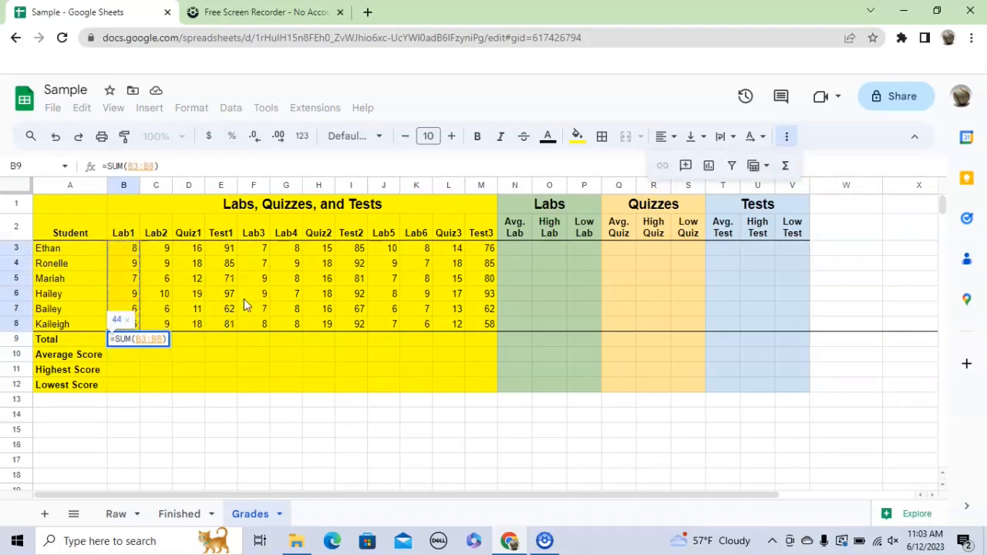
pyautogui.press('Return')
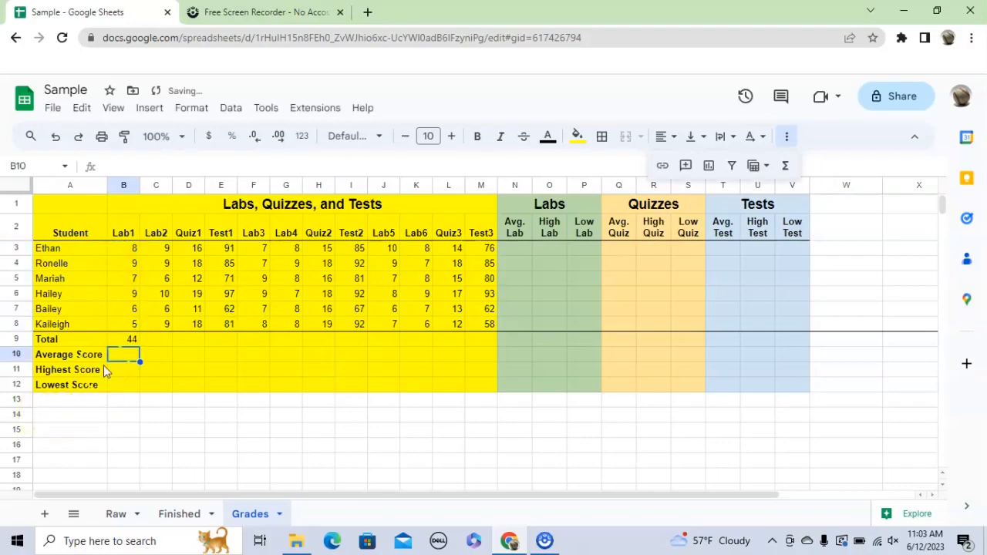
pyautogui.click(121, 342)
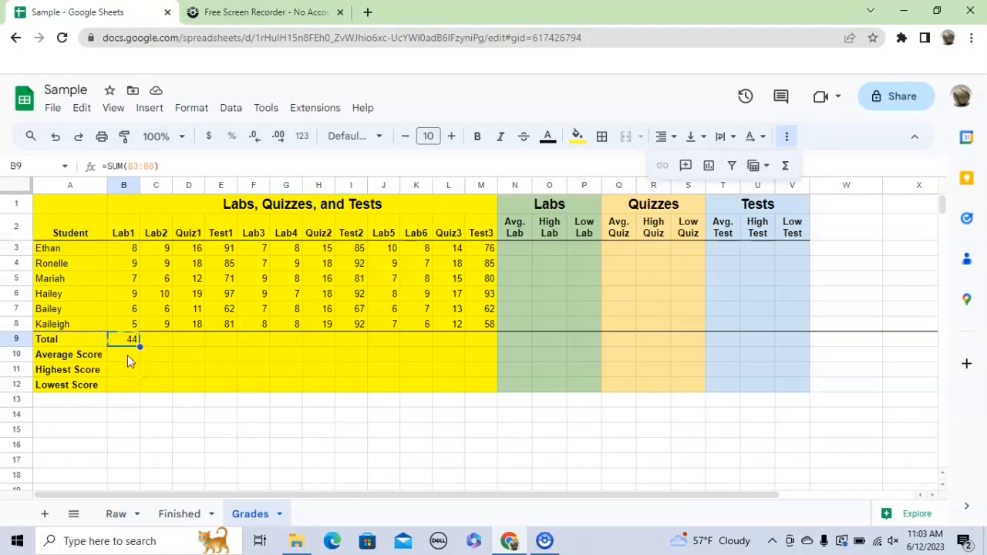
# Calculate the Lab1 average score in B10 with the AVERAGE function over B3:B8, excluding the total row
pyautogui.click(127, 355)
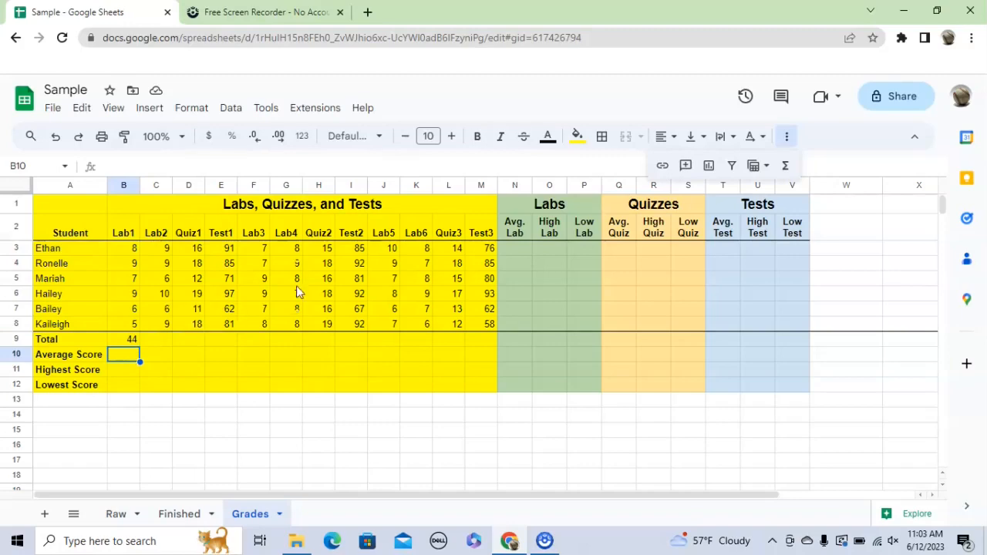
pyautogui.click(786, 168)
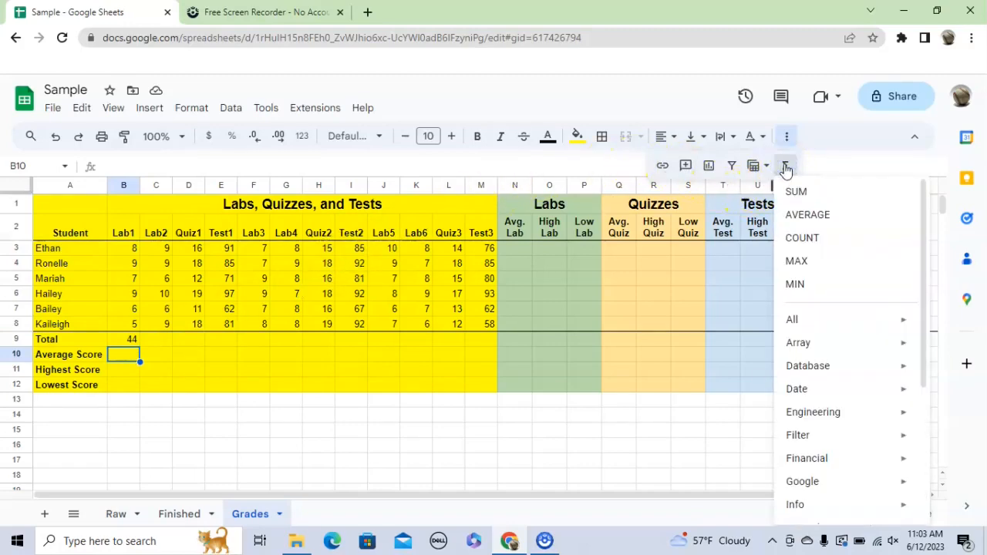
pyautogui.click(792, 220)
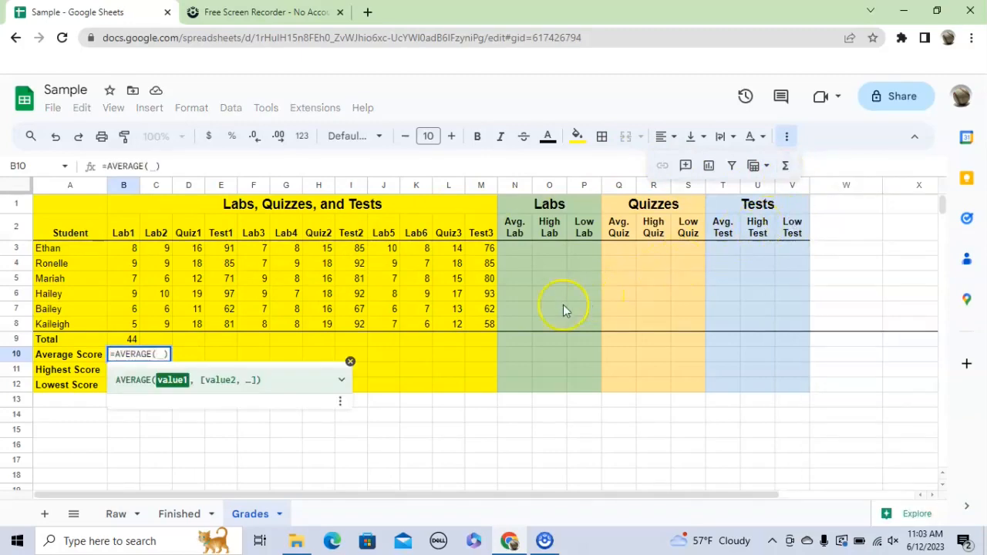
pyautogui.click(164, 354)
pyautogui.moveTo(133, 249); pyautogui.dragTo(124, 335)
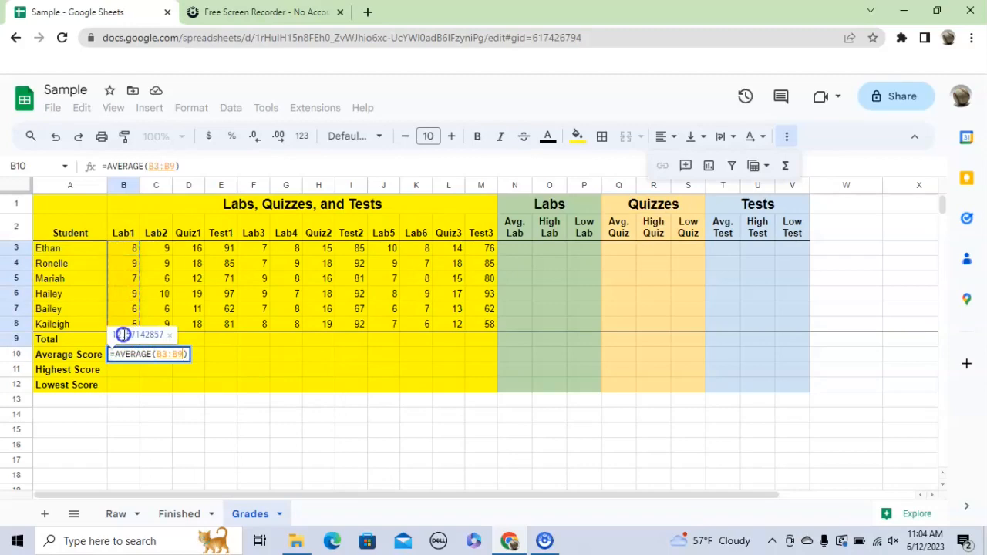
pyautogui.moveTo(129, 251); pyautogui.dragTo(123, 329)
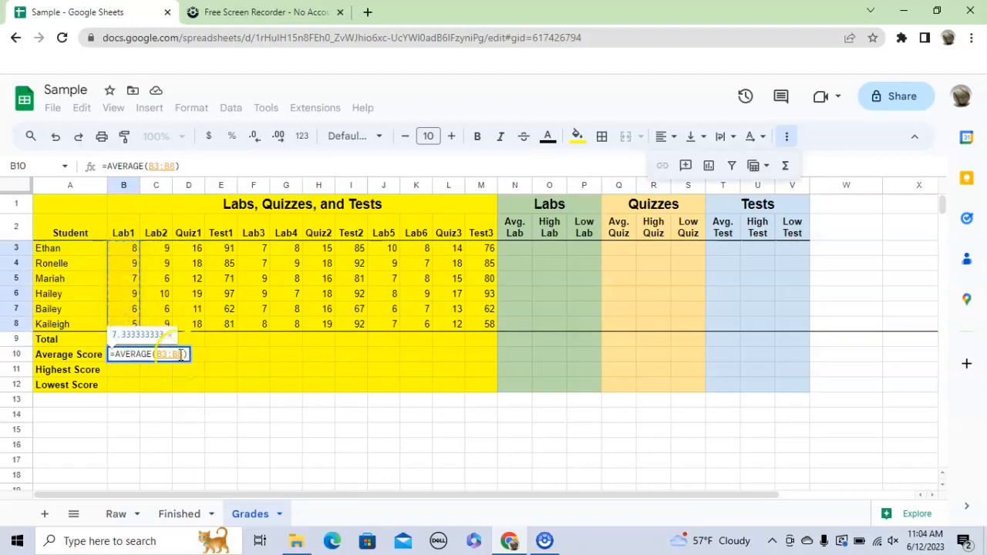
pyautogui.press('Return')
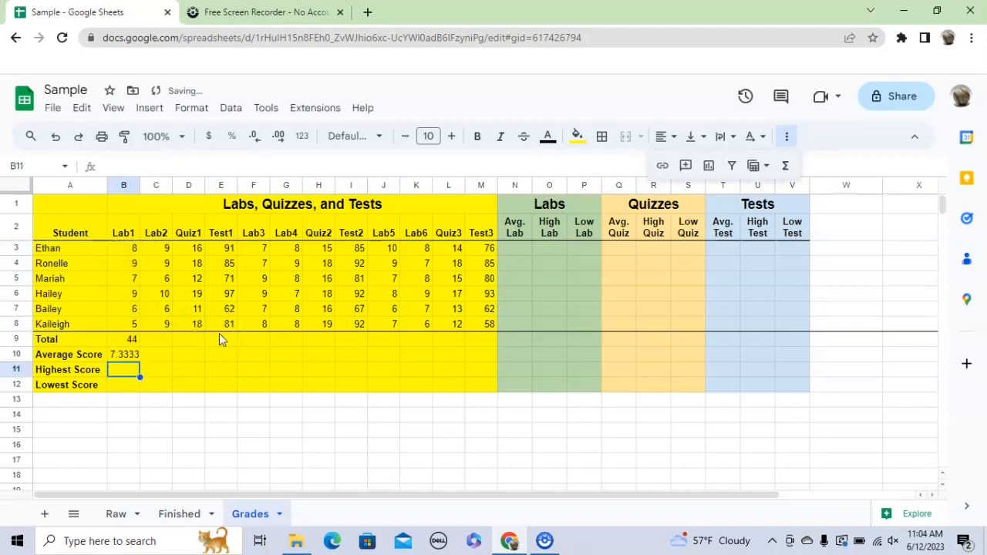
# Find the highest Lab1 score in B11 with the MAX function over B3:B8
pyautogui.click(127, 375)
pyautogui.click(787, 167)
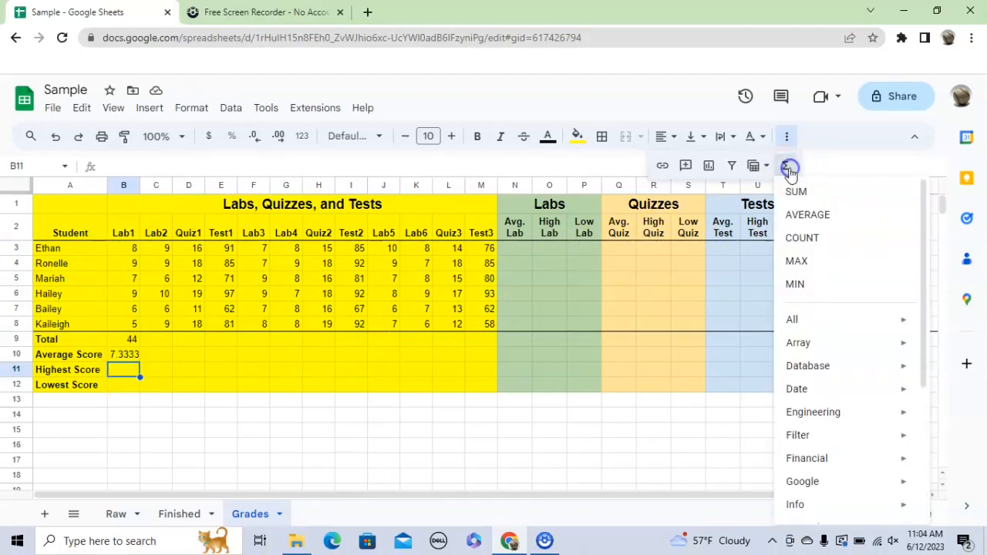
pyautogui.click(797, 264)
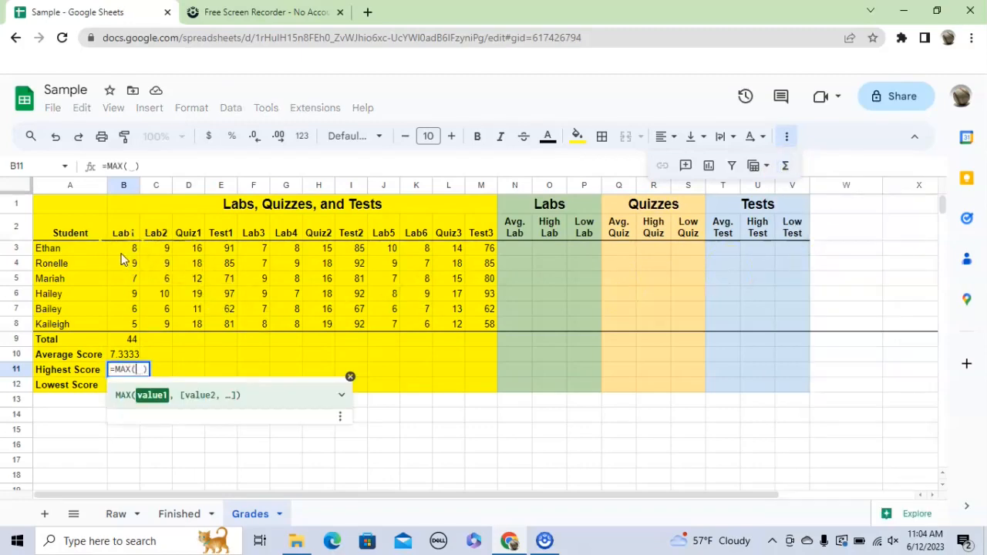
pyautogui.moveTo(122, 248); pyautogui.dragTo(111, 322)
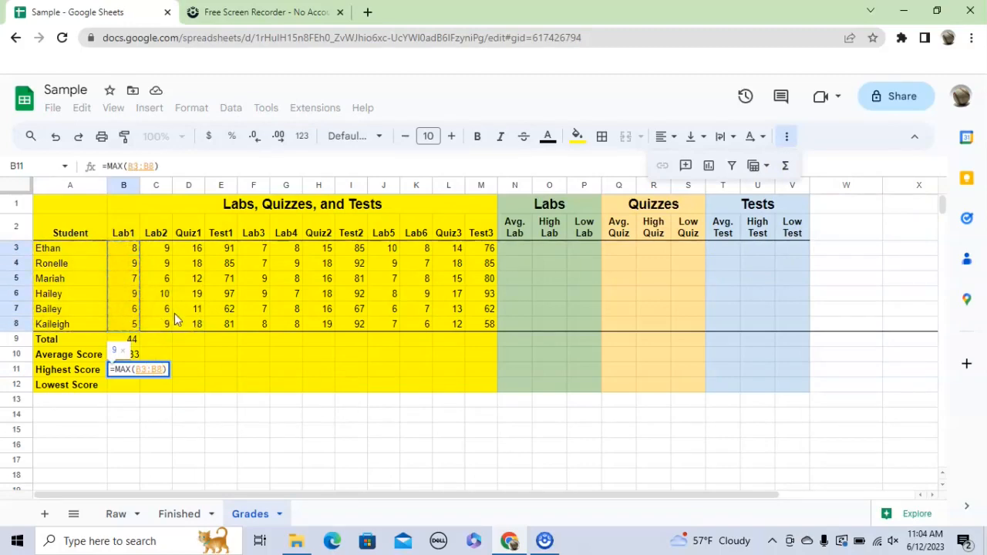
pyautogui.press('Return')
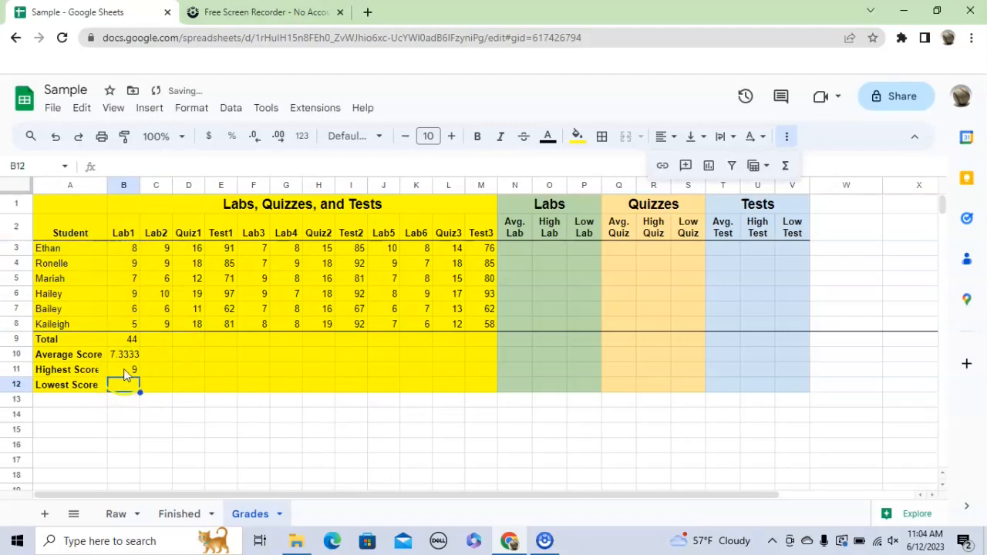
# Replace the Lab1 highest score formula in B11 with the fixed value 9
pyautogui.click(124, 369)
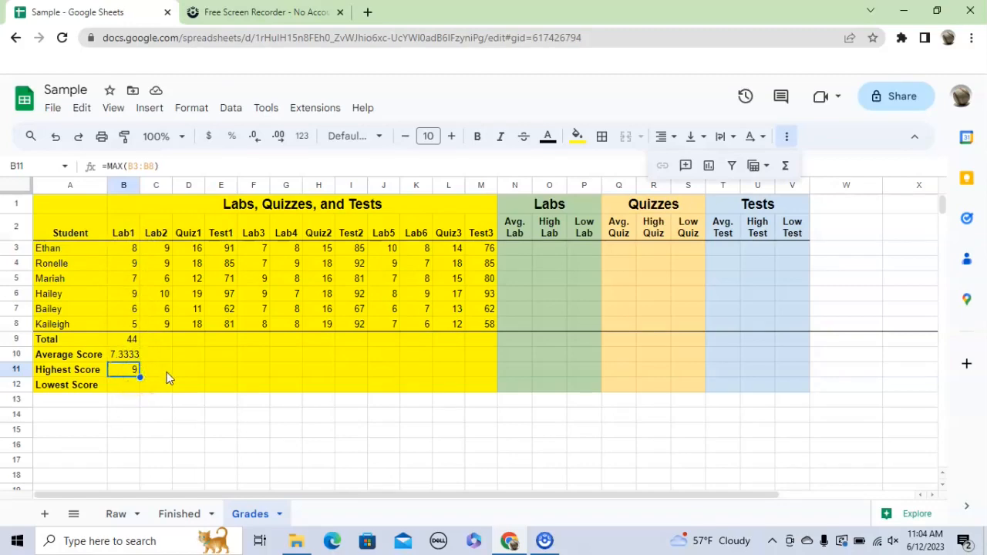
pyautogui.write('9')
pyautogui.press('Return')
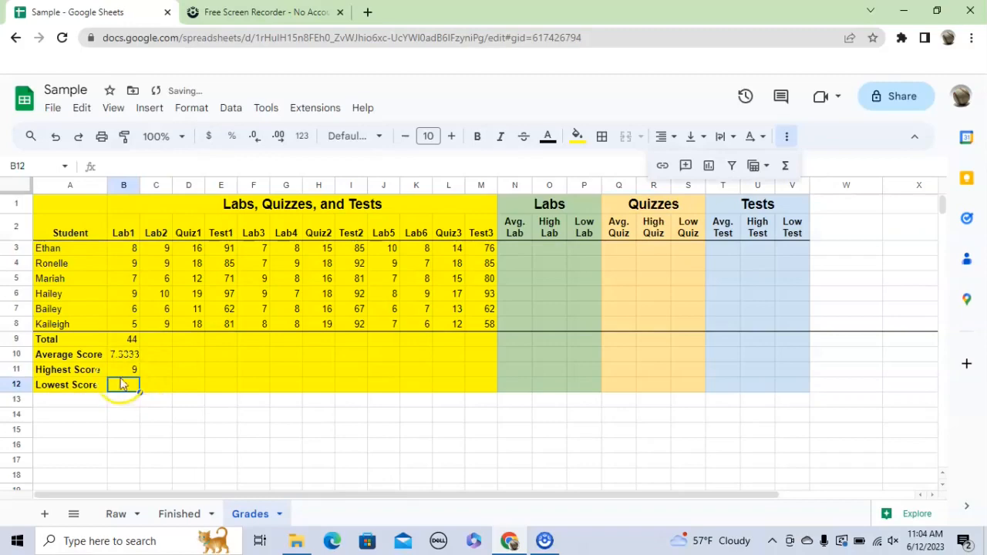
pyautogui.click(133, 374)
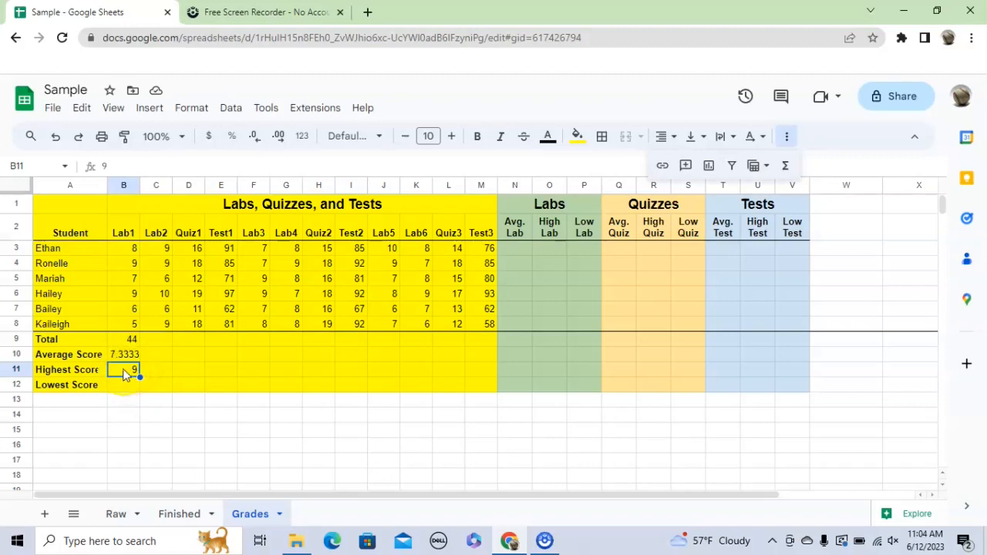
# Change the Lab1 score in B6 to 10 and enter the highest score in B11 manually as 10
pyautogui.click(128, 296)
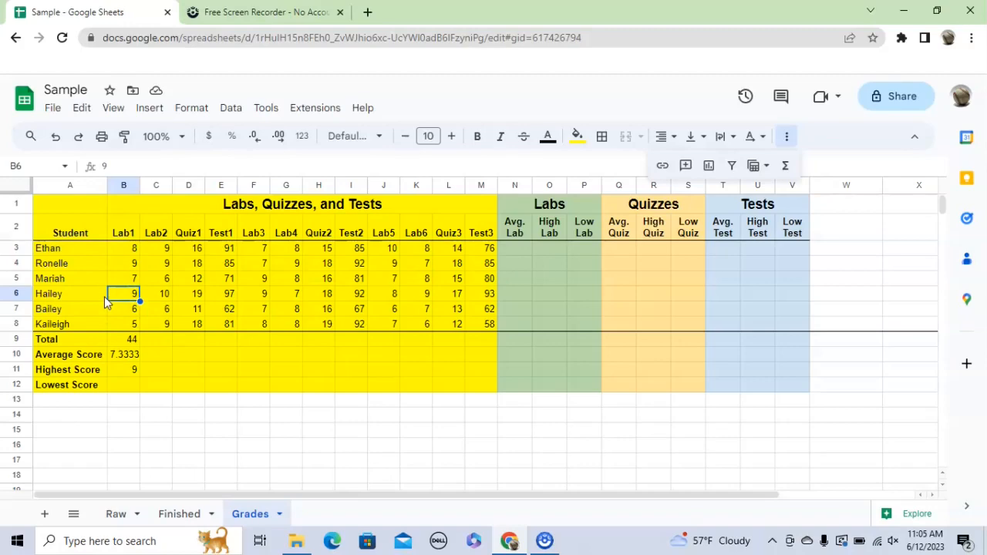
pyautogui.write('10')
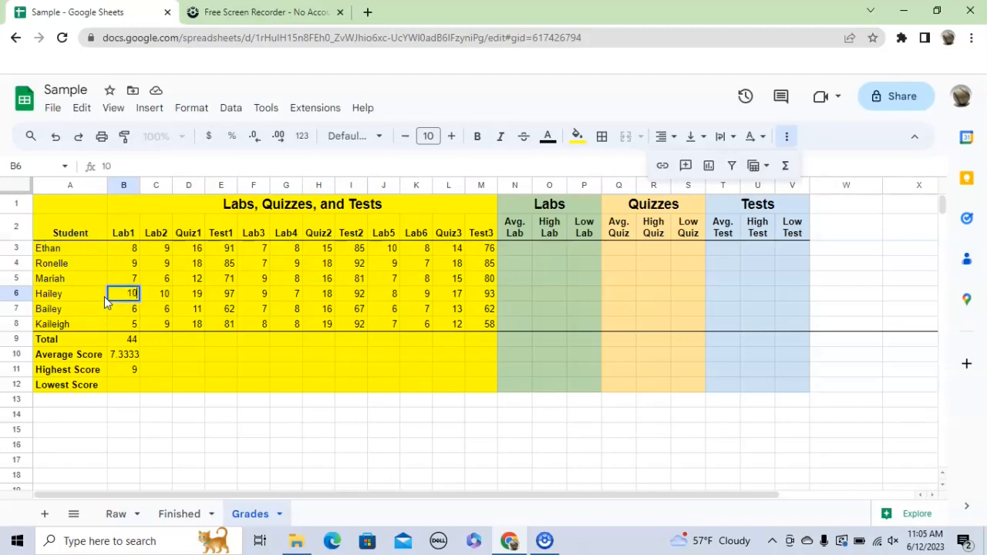
pyautogui.press('Return')
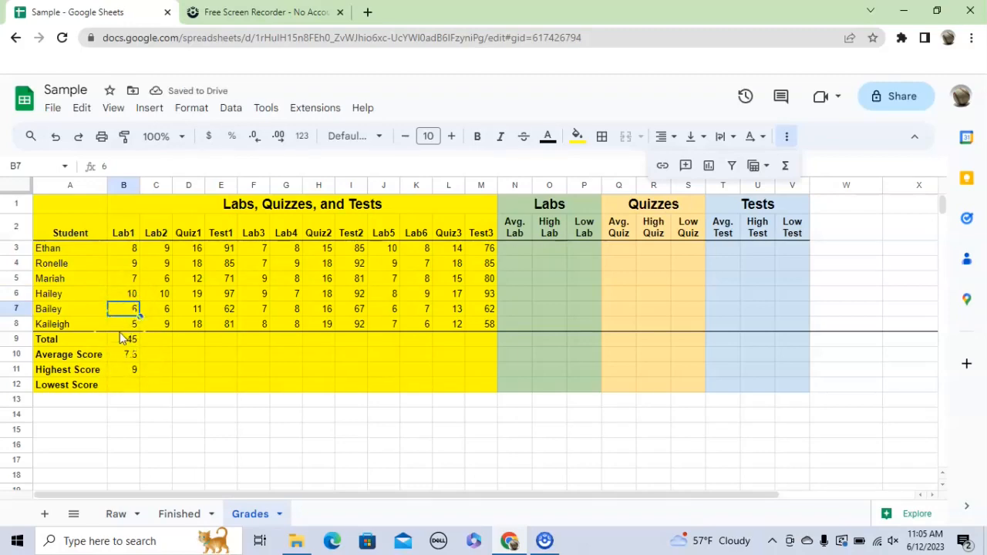
pyautogui.click(132, 371)
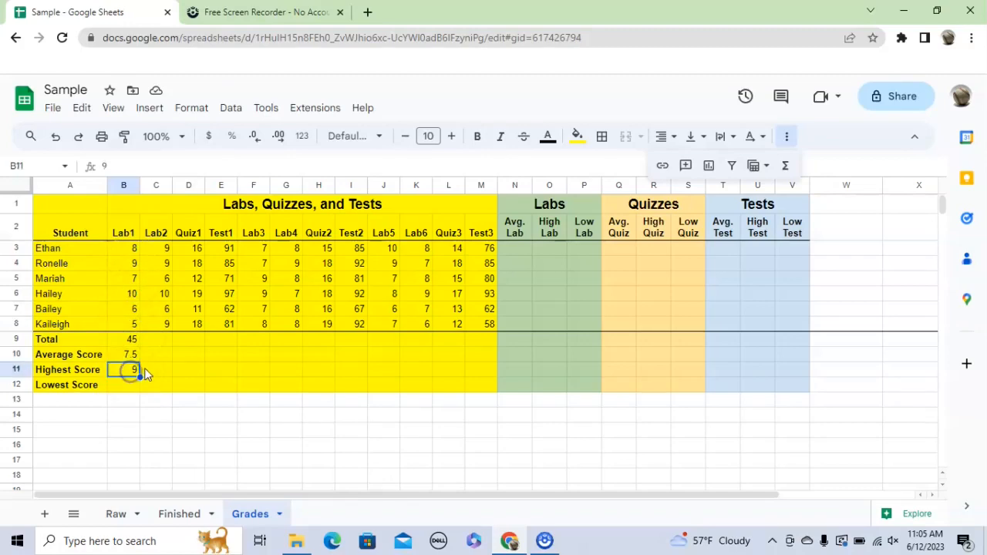
pyautogui.write('10')
pyautogui.press('Return')
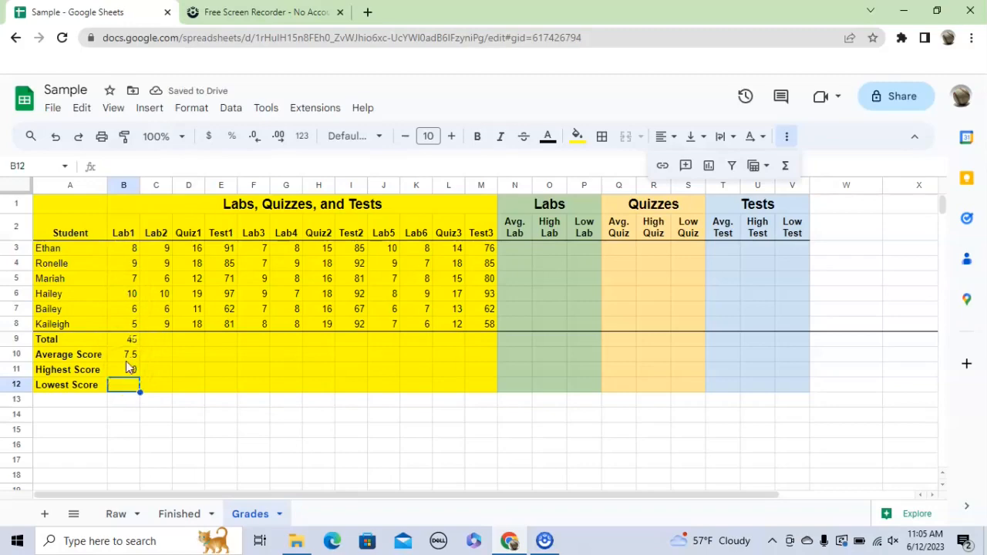
# Replace the fixed highest score in B11 with a MAX formula over the Lab1 scores B3:B8
pyautogui.click(128, 370)
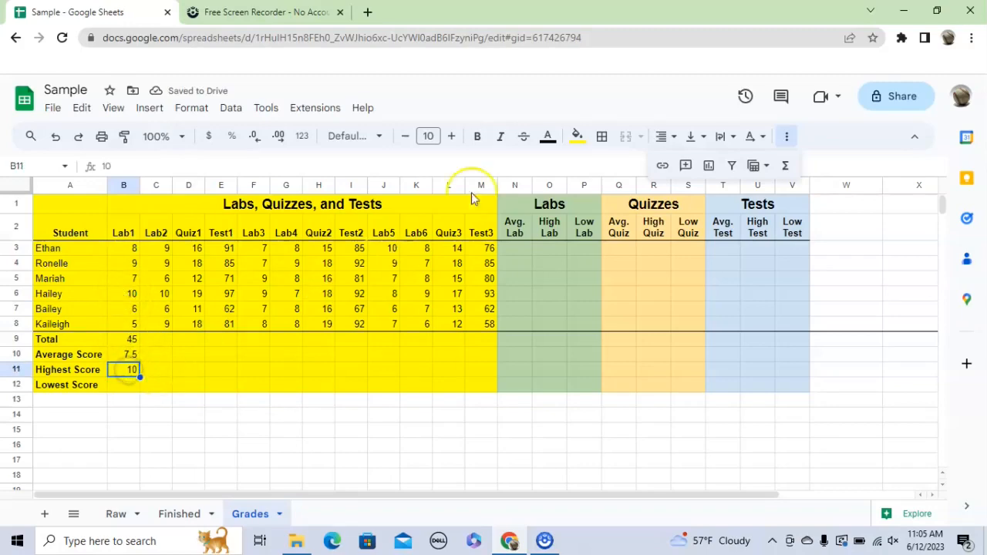
pyautogui.click(787, 166)
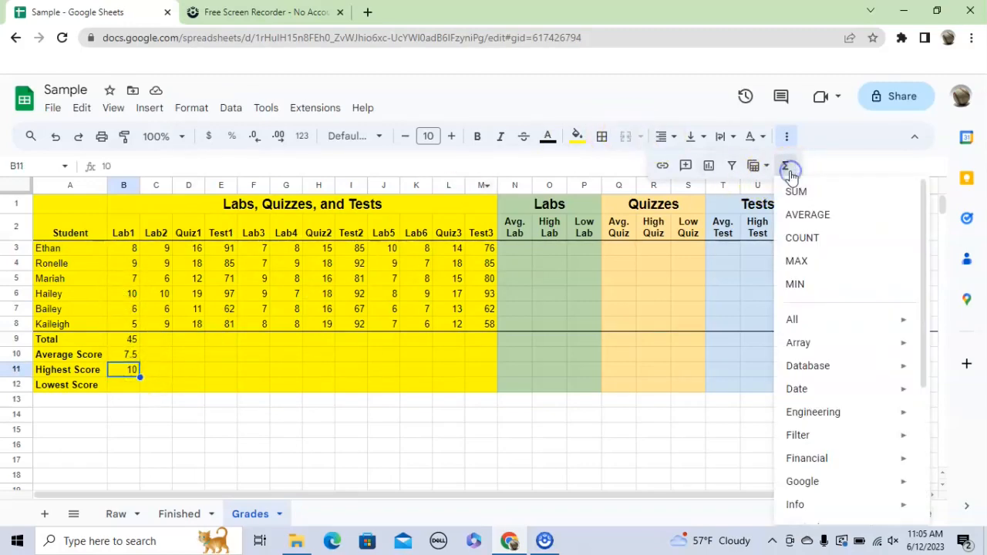
pyautogui.click(802, 261)
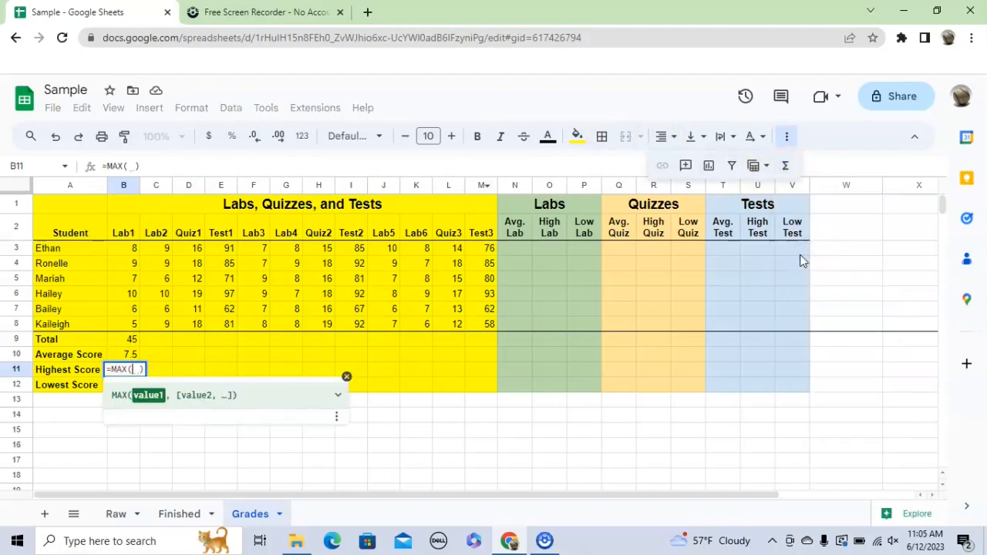
pyautogui.moveTo(120, 251); pyautogui.dragTo(120, 324)
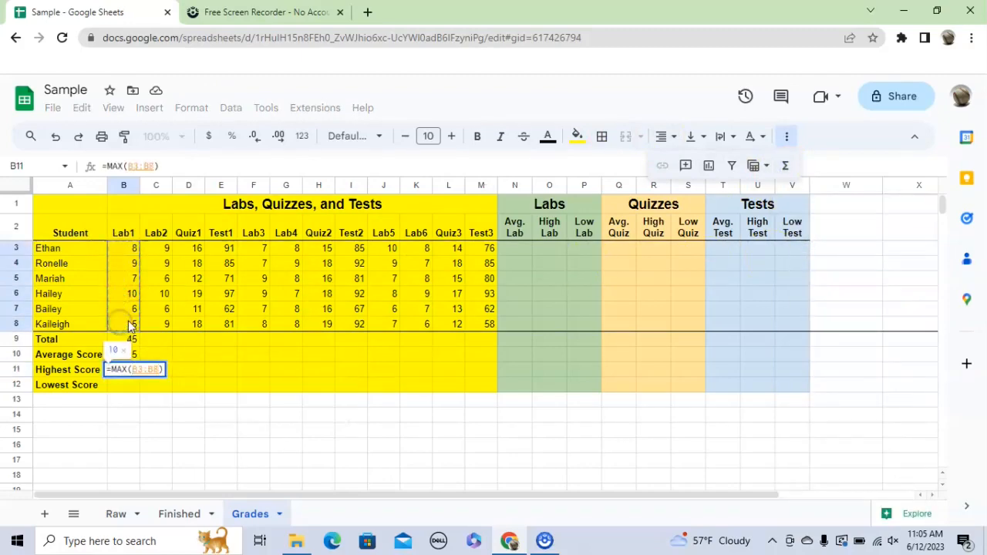
pyautogui.press('Return')
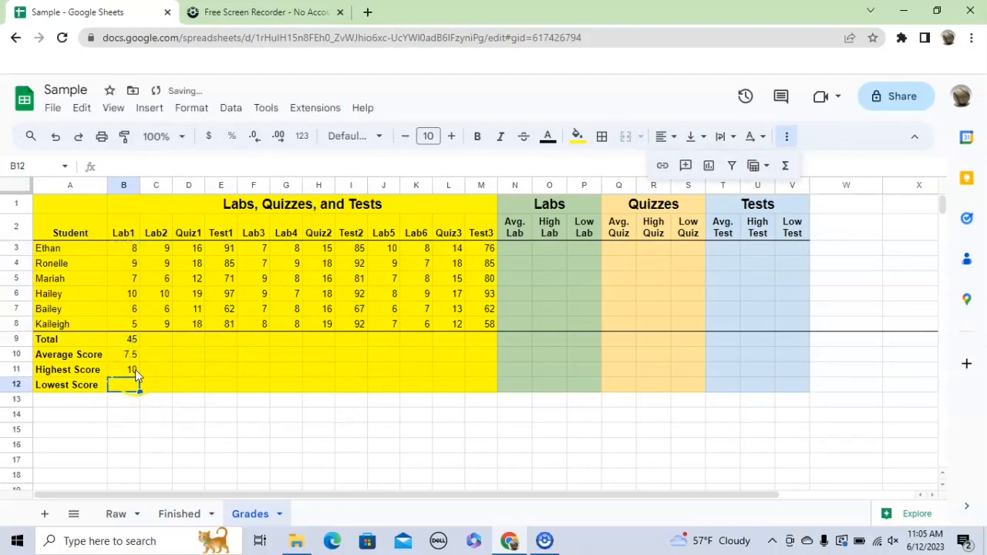
# Set the Lab1 score in B6 to 9 and check the highest score formula in B11
pyautogui.click(132, 297)
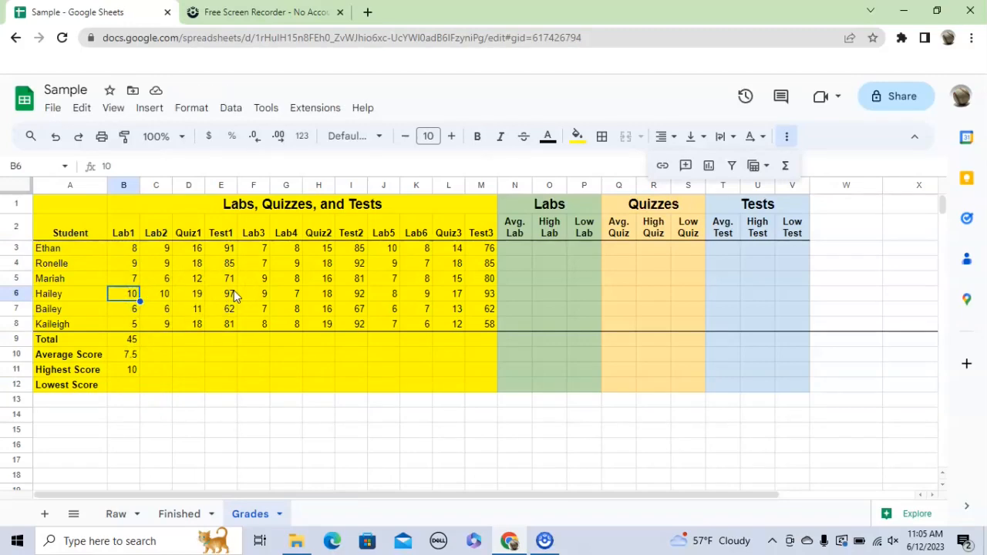
pyautogui.write('9')
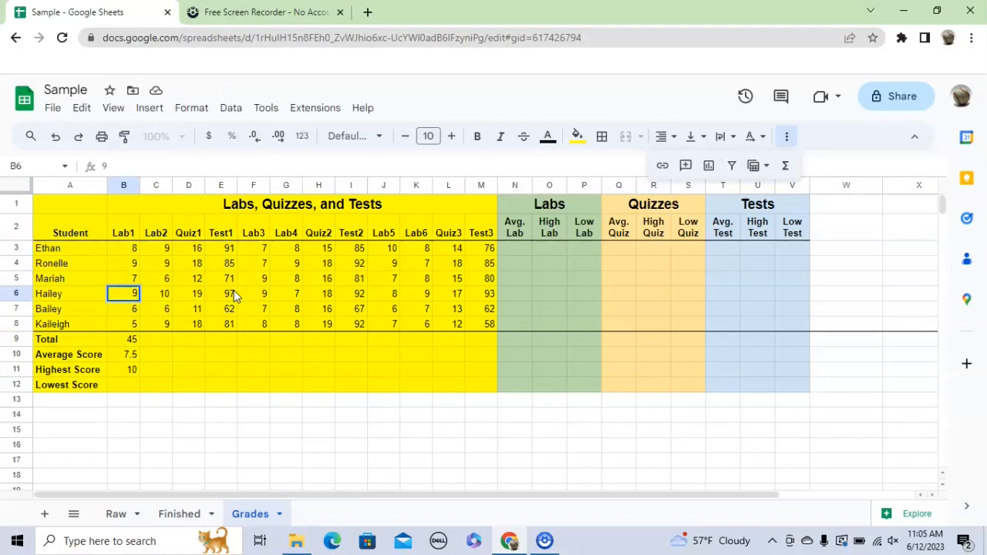
pyautogui.press('Return')
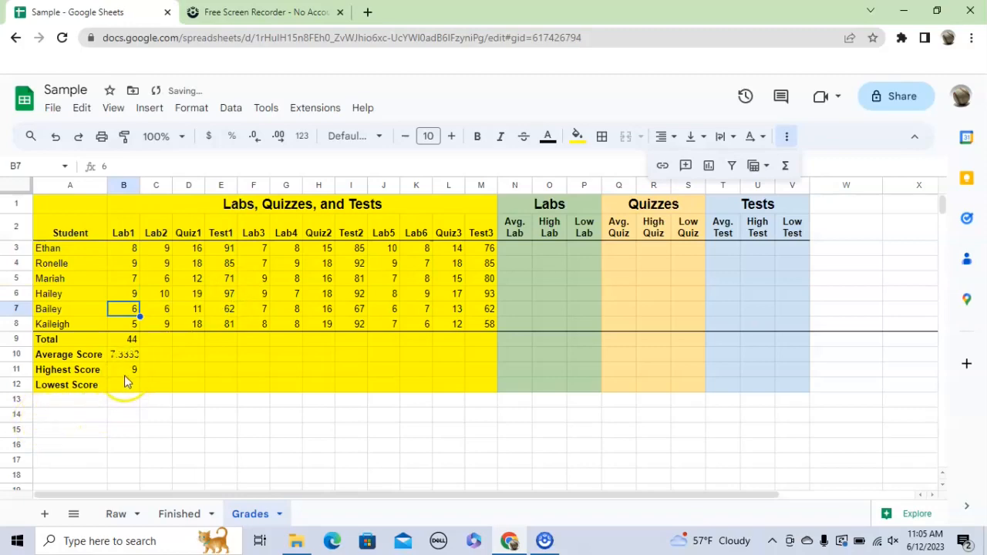
pyautogui.click(124, 380)
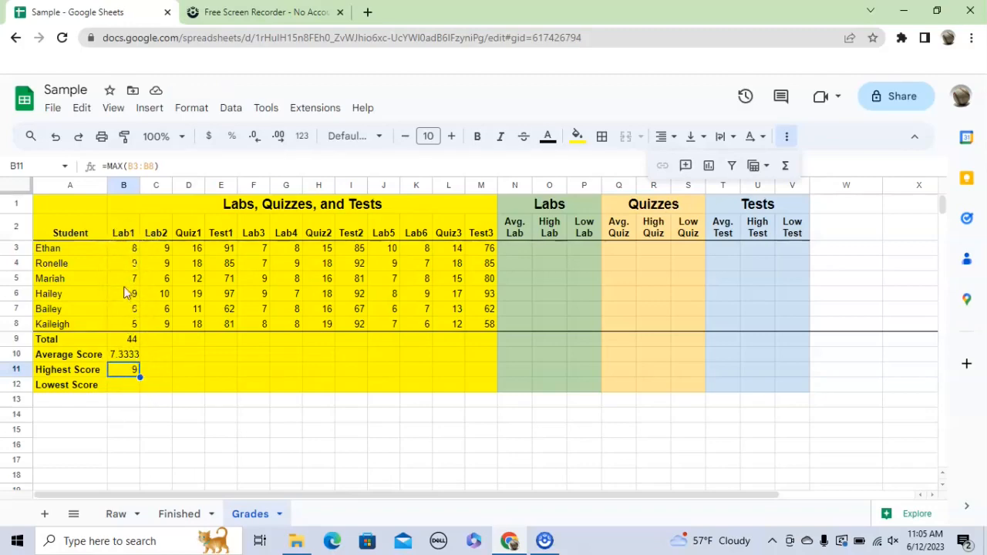
# Enter a MIN formula over the Lab1 scores B3:B8 in the lowest score cell B12
pyautogui.click(125, 390)
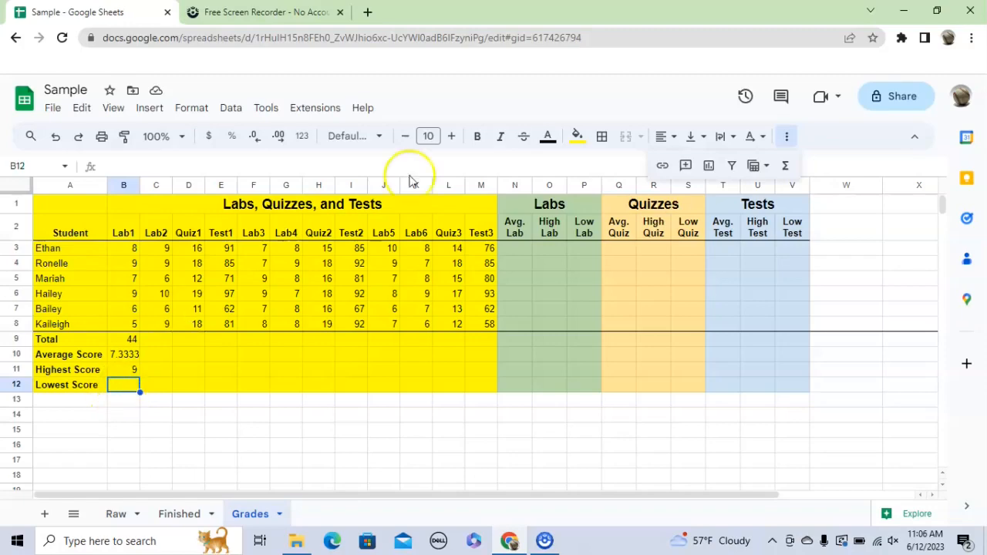
pyautogui.click(786, 165)
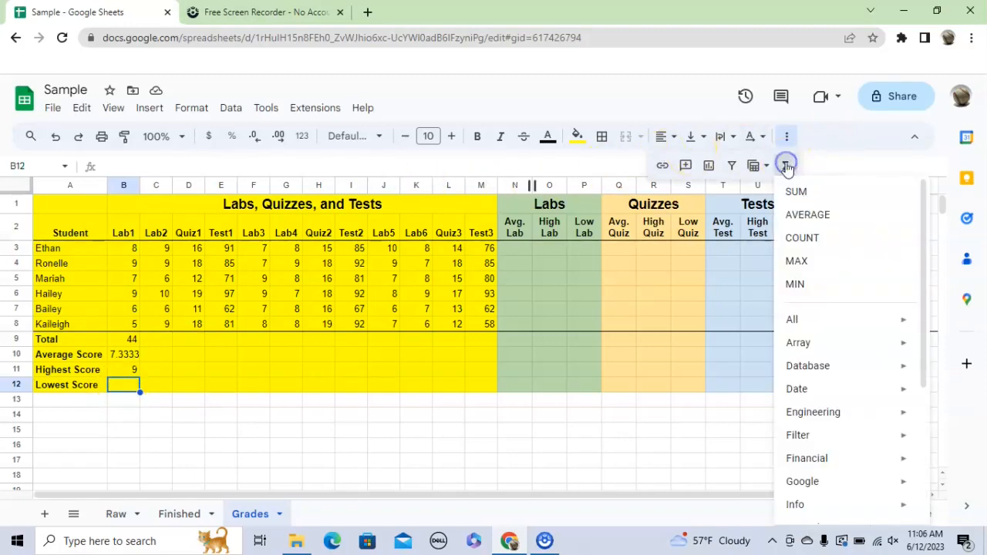
pyautogui.click(802, 284)
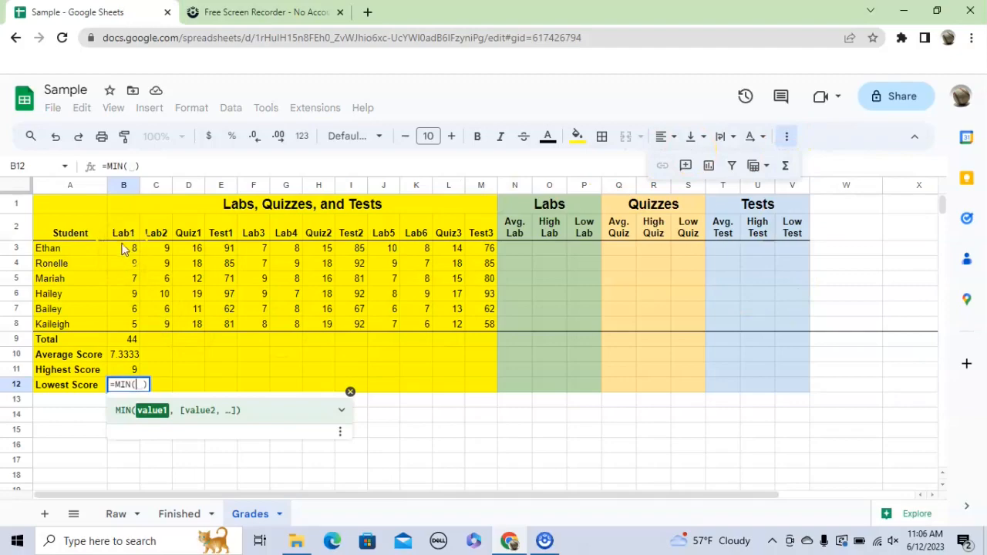
pyautogui.moveTo(123, 248); pyautogui.dragTo(114, 325)
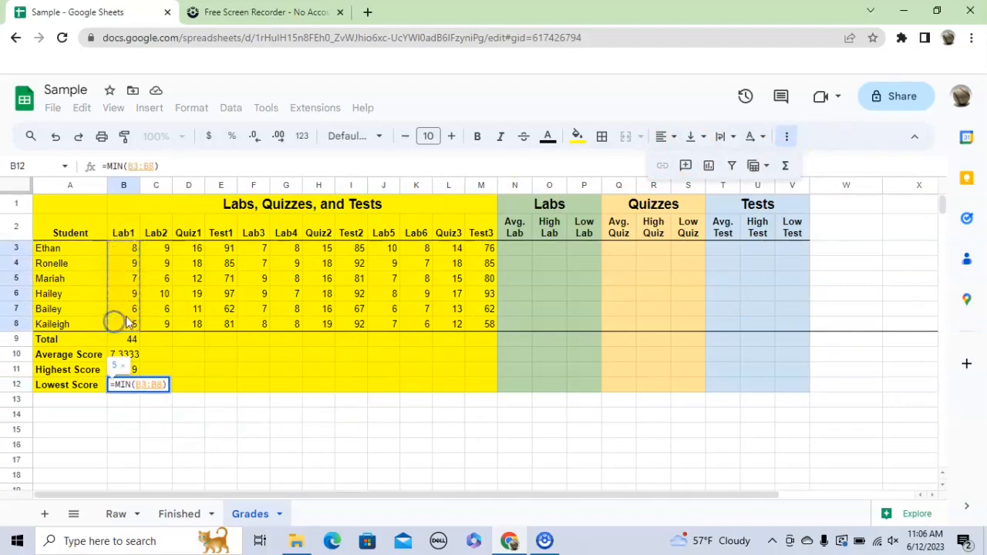
pyautogui.press('Return')
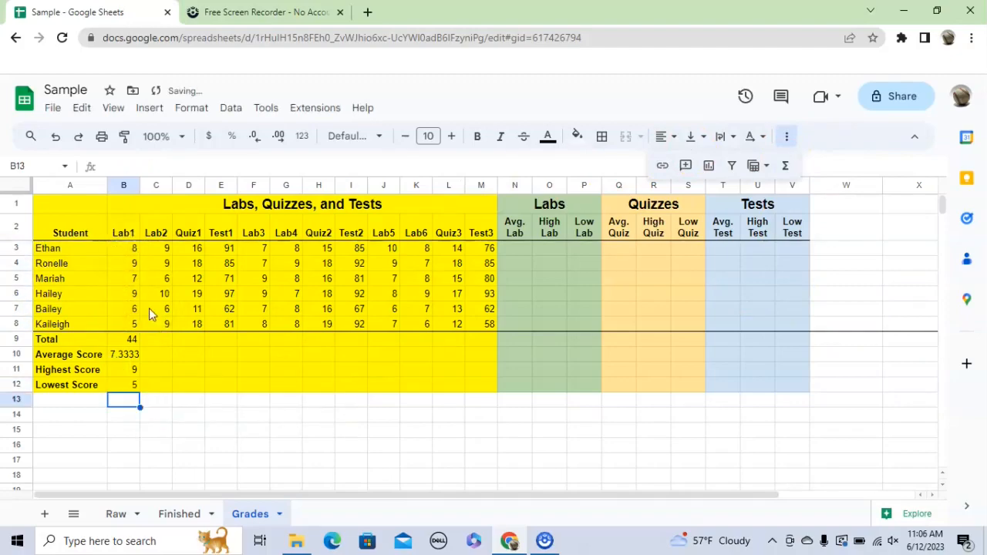
# Change the Lab1 score in B8 to 6 to test the Lab1 summary formulas
pyautogui.click(124, 396)
pyautogui.click(128, 324)
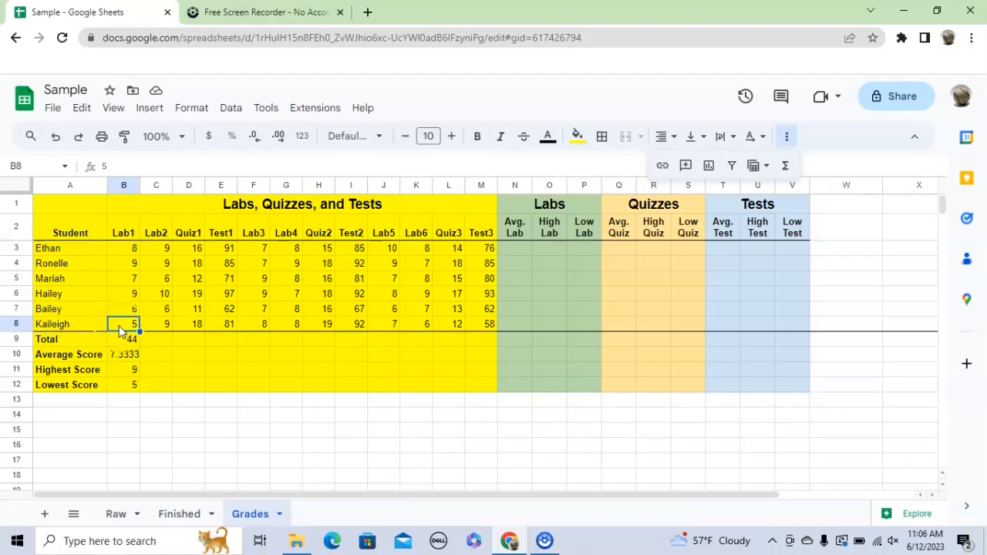
pyautogui.write('6')
pyautogui.press('Return')
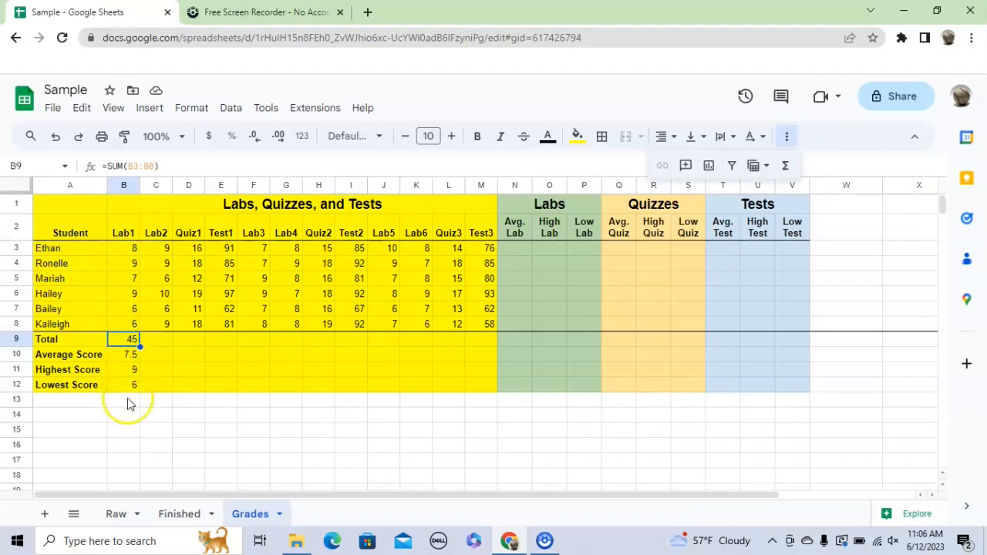
# Enter a SUM formula over the Lab2 scores C3:C8 in the total cell C9
pyautogui.click(157, 344)
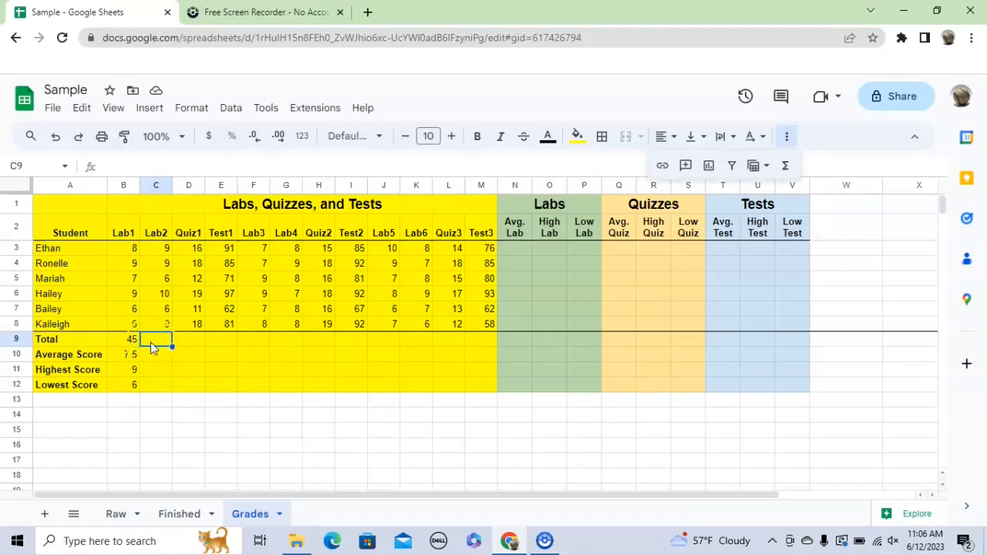
pyautogui.click(785, 165)
pyautogui.click(798, 192)
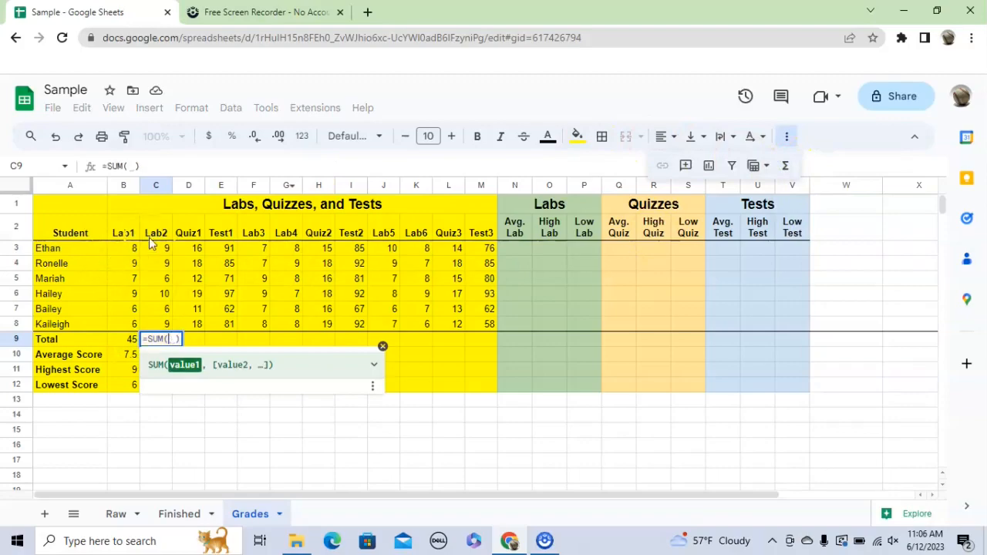
pyautogui.moveTo(160, 248); pyautogui.dragTo(158, 324)
pyautogui.press('Return')
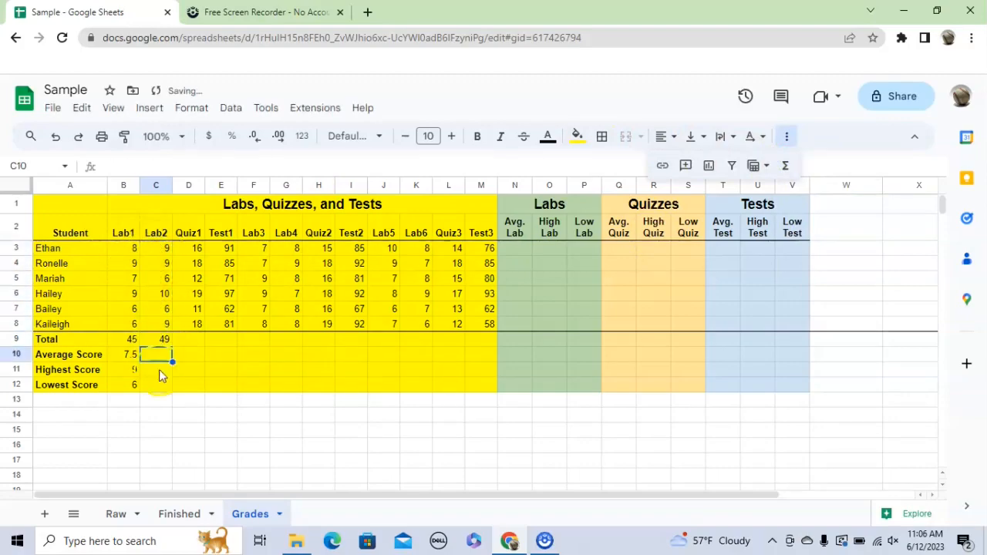
# Enter an AVERAGE formula over the Lab2 scores C3:C8 in the average score cell C10
pyautogui.click(786, 165)
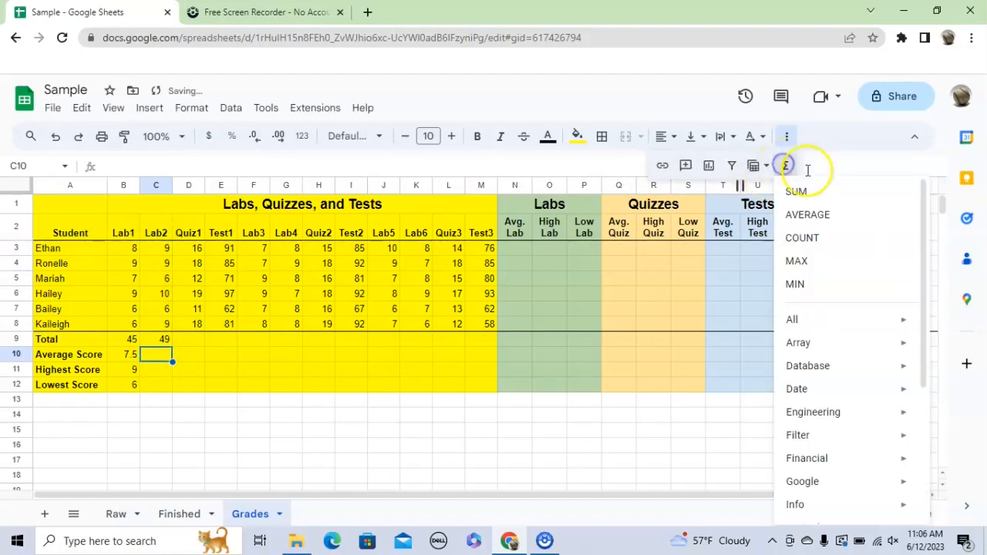
pyautogui.click(794, 213)
pyautogui.moveTo(164, 249); pyautogui.dragTo(164, 330)
pyautogui.press('Return')
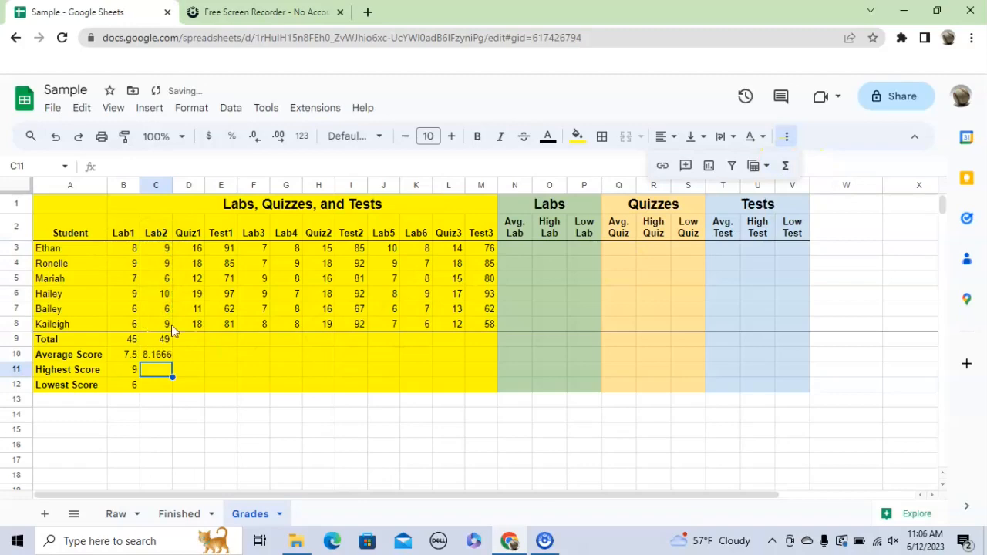
# Enter a MAX formula over the Lab2 scores C3:C8 in the highest score cell C11
pyautogui.click(790, 166)
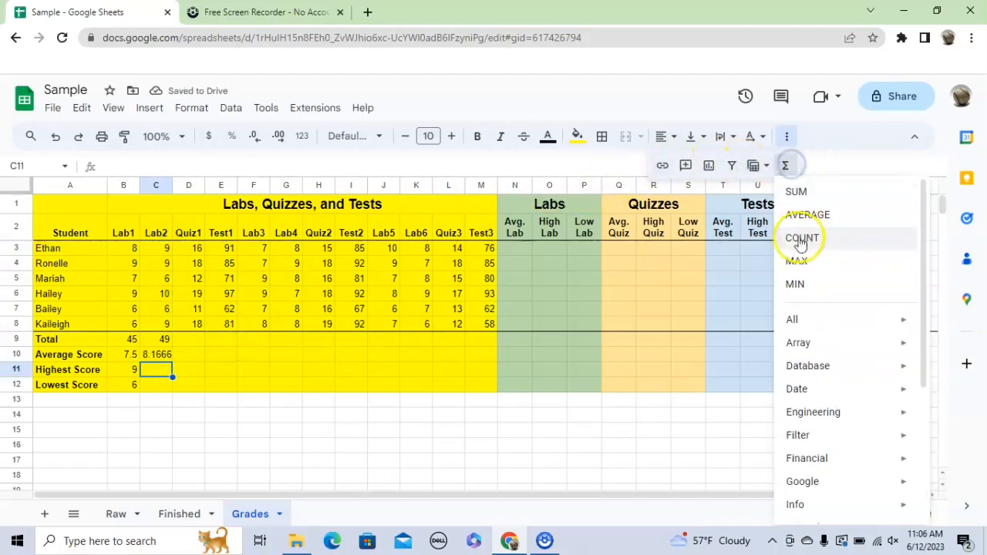
pyautogui.click(796, 260)
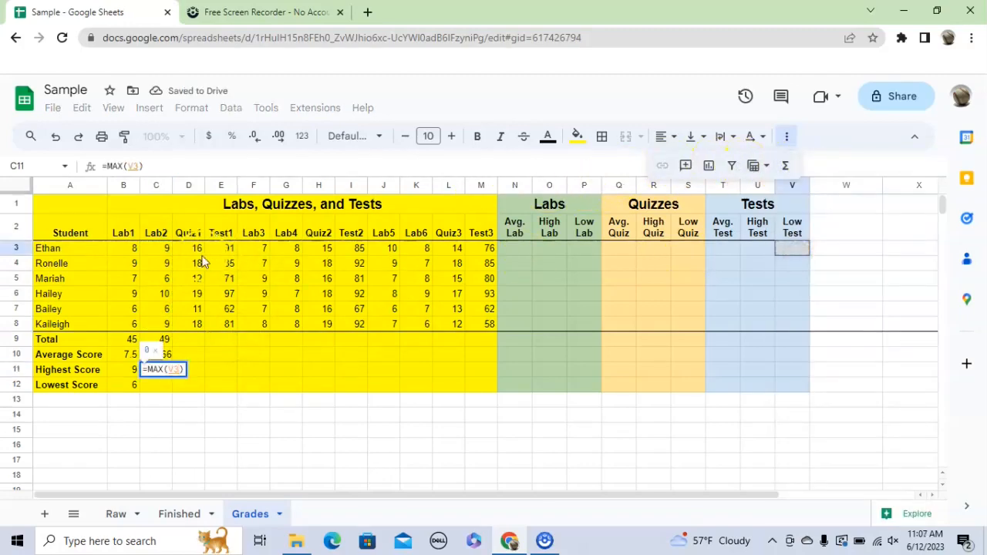
pyautogui.moveTo(157, 250); pyautogui.dragTo(150, 324)
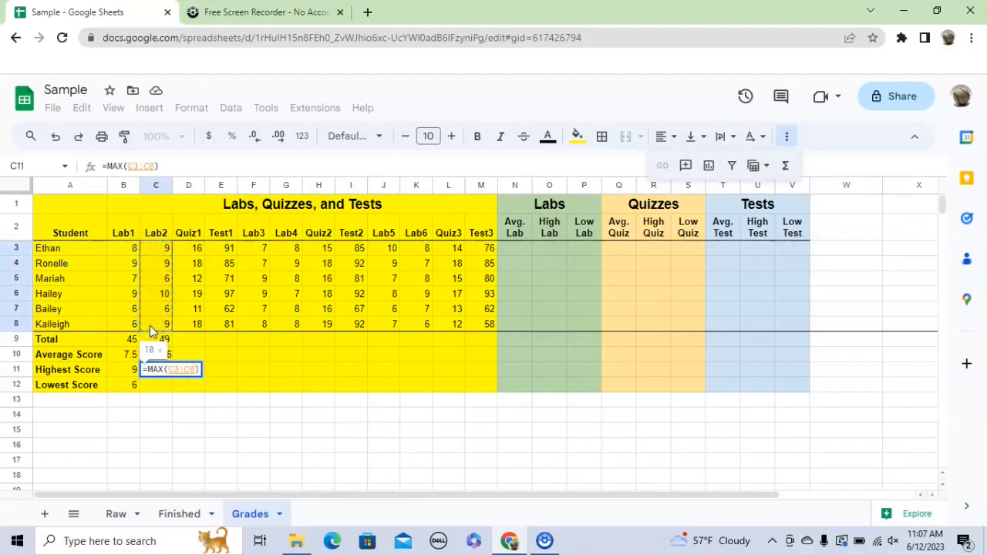
pyautogui.press('Return')
# Enter a MIN formula over the Lab2 scores C3:C8 in the lowest score cell C12
pyautogui.click(785, 167)
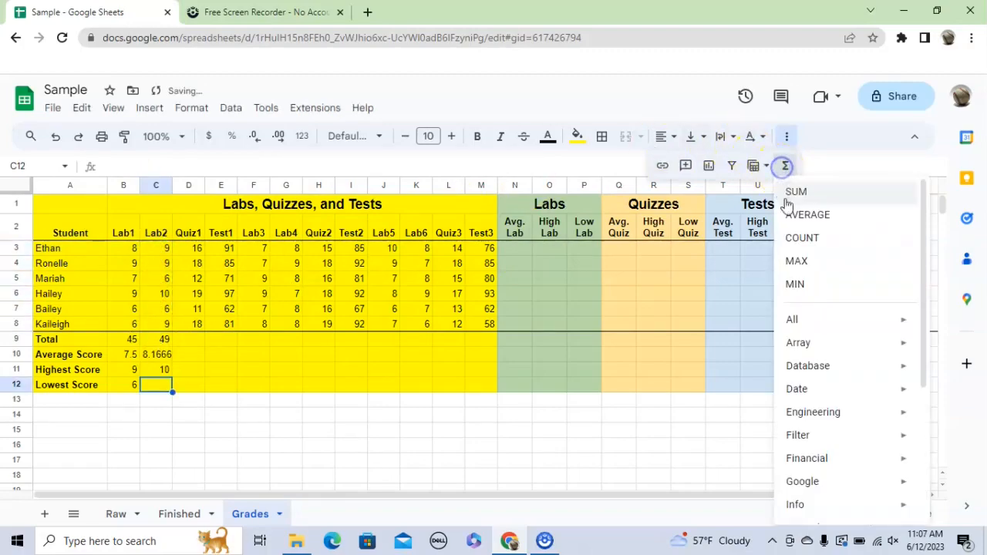
pyautogui.click(788, 279)
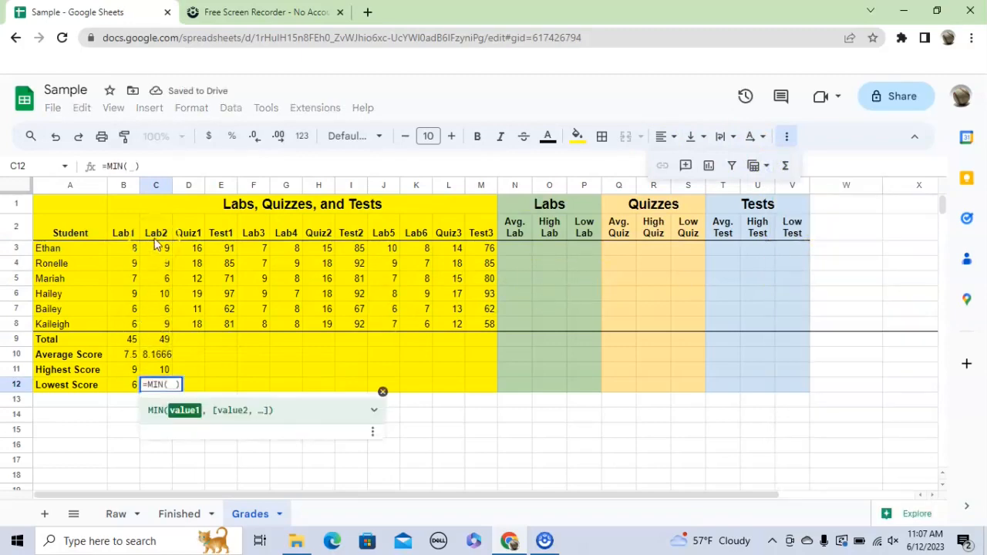
pyautogui.moveTo(154, 248); pyautogui.dragTo(152, 324)
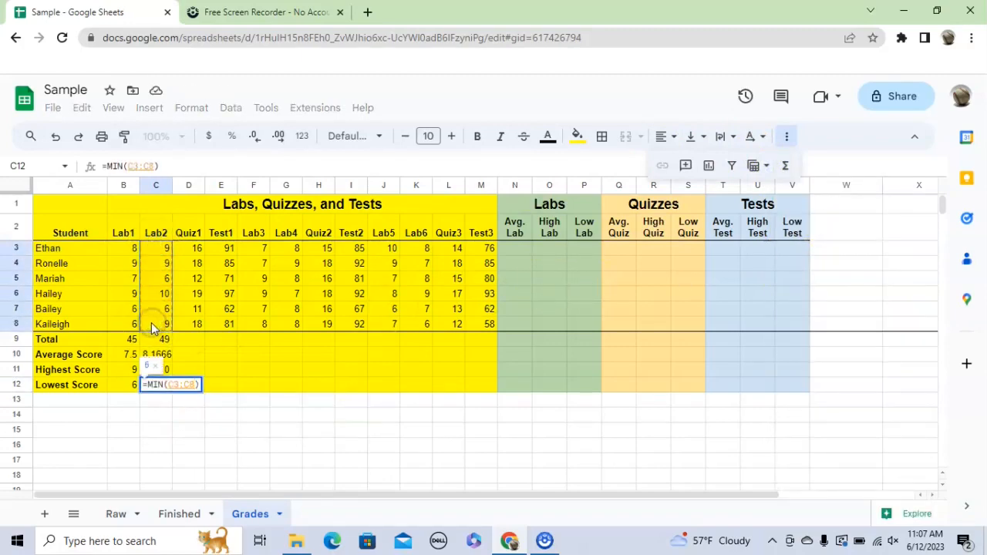
pyautogui.press('Return')
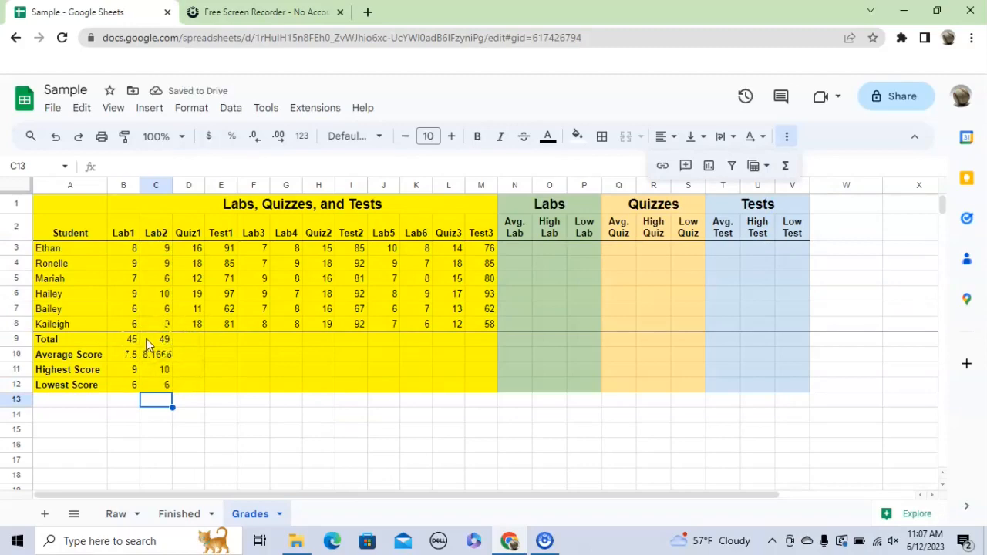
# Copy the Lab2 total formula from C9 across to Test3 in M9 and check the copied formulas in D9 through I9
pyautogui.click(150, 338)
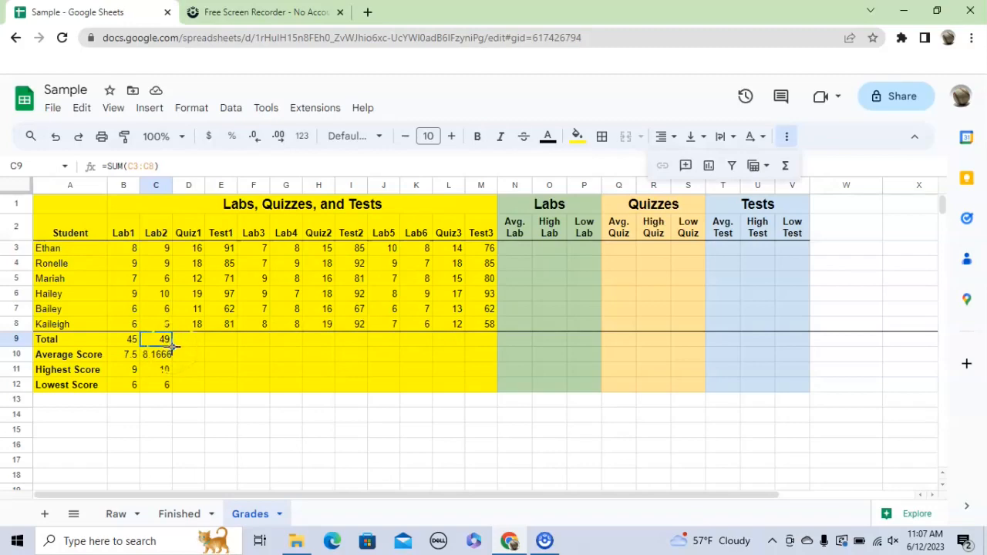
pyautogui.moveTo(174, 347); pyautogui.dragTo(489, 342)
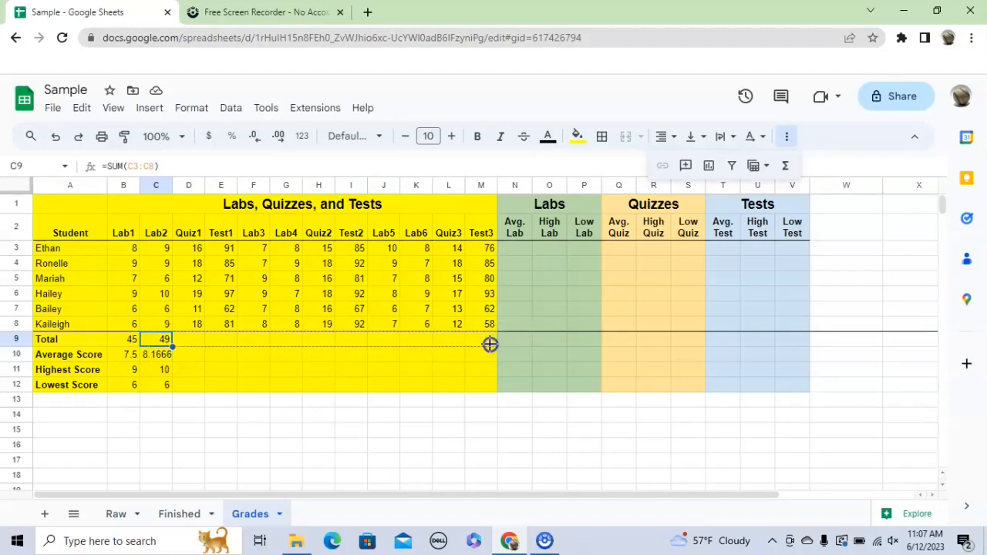
pyautogui.click(188, 341)
pyautogui.click(222, 340)
pyautogui.click(257, 340)
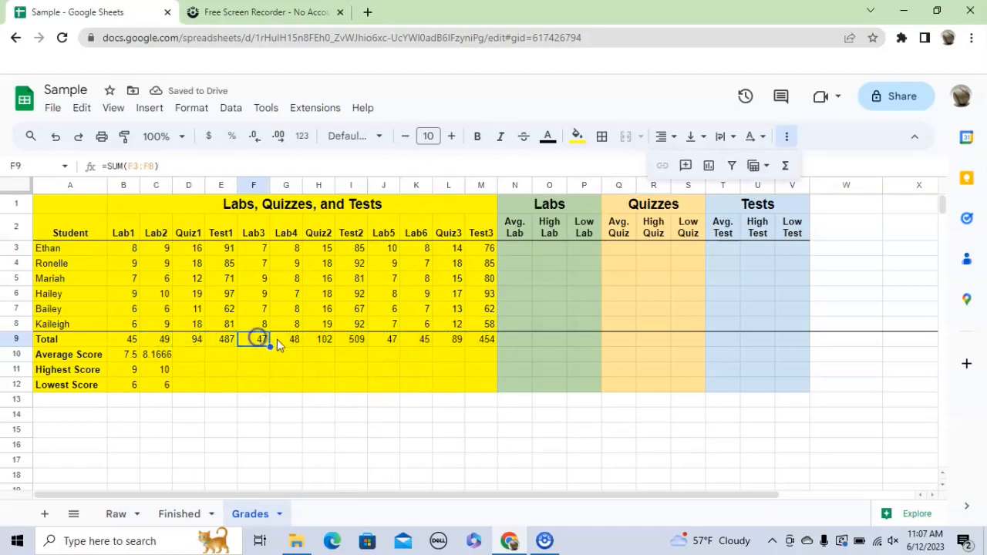
pyautogui.click(287, 340)
pyautogui.click(324, 340)
pyautogui.click(355, 340)
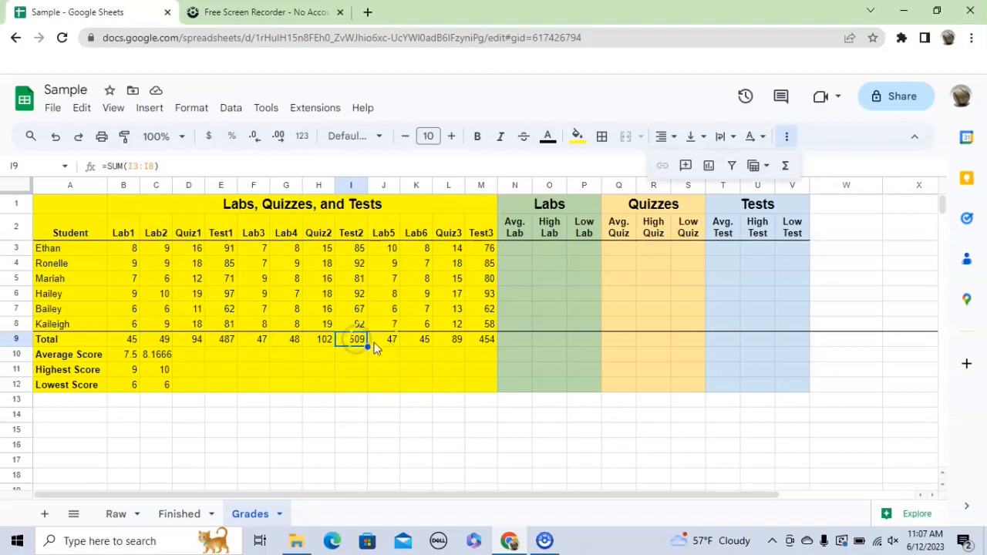
# Copy the Lab2 average formula in C10 across to M10, and the highest and lowest score formulas in C11:C12 across to column M
pyautogui.click(162, 355)
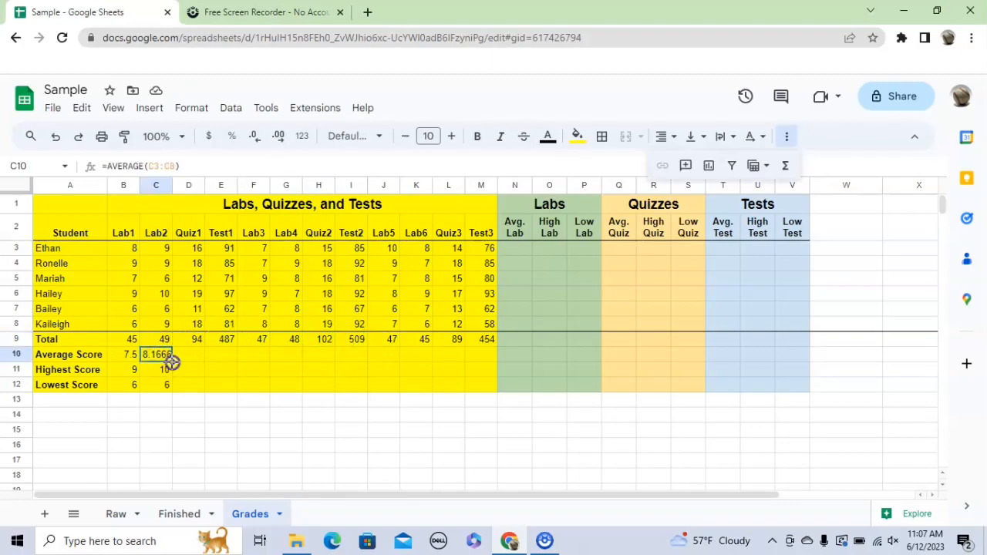
pyautogui.moveTo(171, 362); pyautogui.dragTo(477, 364)
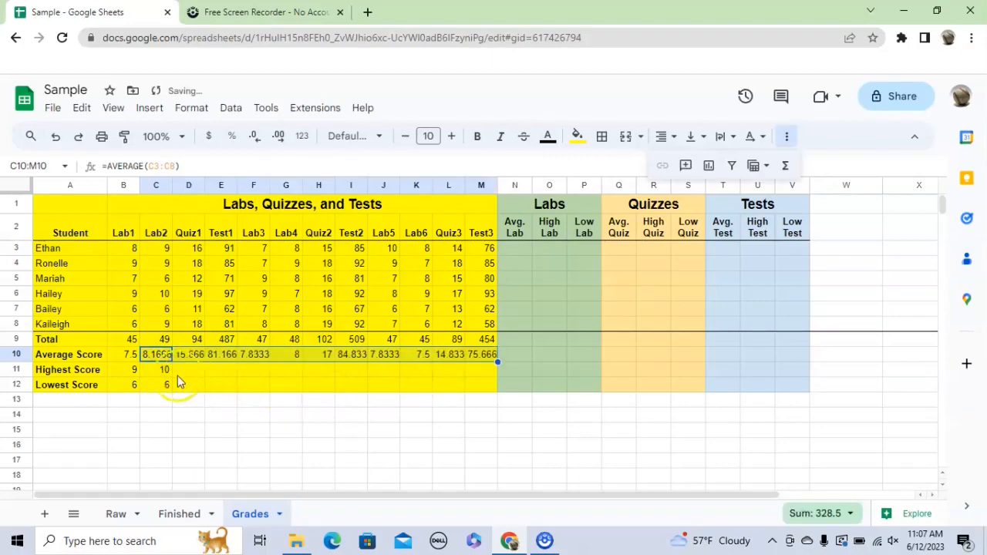
pyautogui.moveTo(158, 369); pyautogui.dragTo(158, 385)
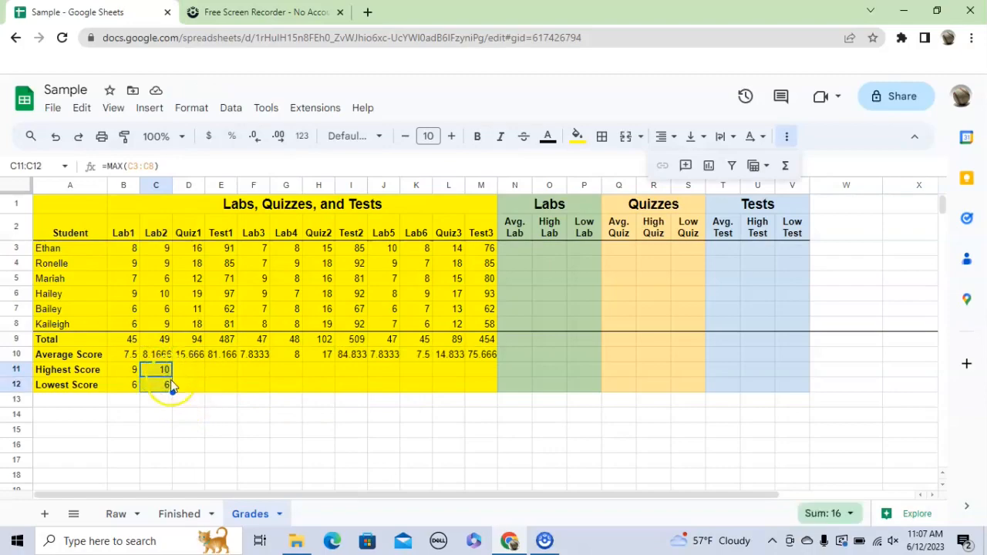
pyautogui.moveTo(173, 395); pyautogui.dragTo(474, 399)
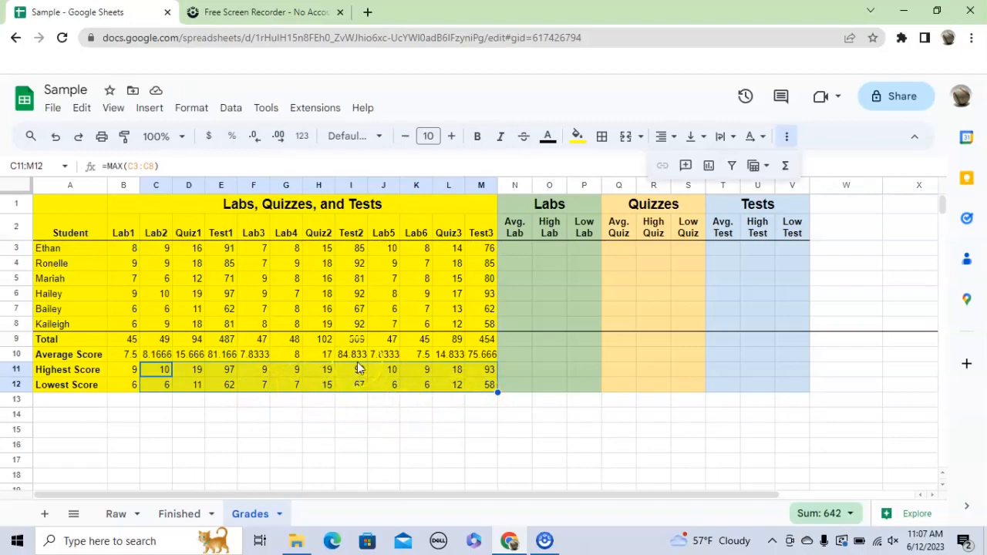
# Enter an AVERAGE formula over the lab scores B3, C3, F3, G3, J3 and K3 in N3 and autofill it down to N12
pyautogui.click(513, 249)
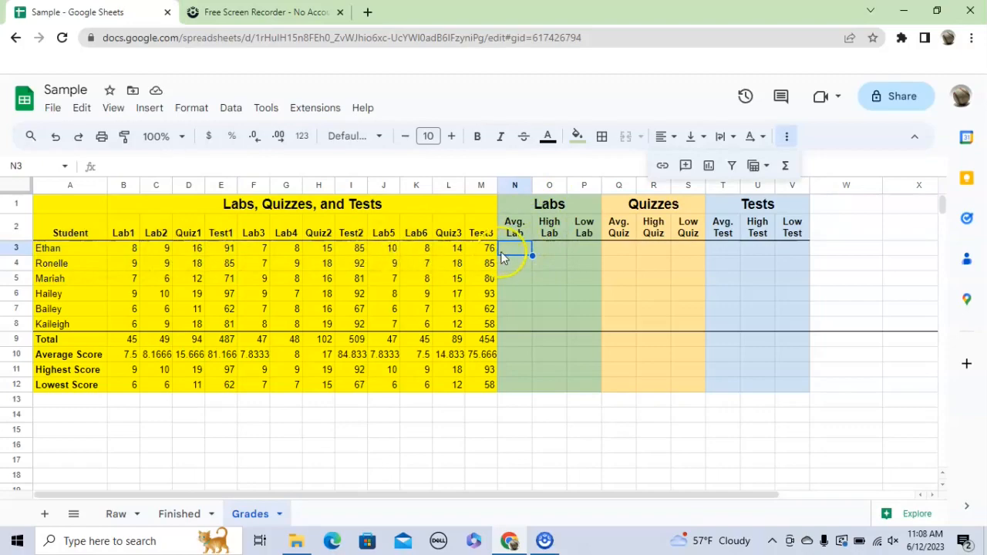
pyautogui.click(785, 166)
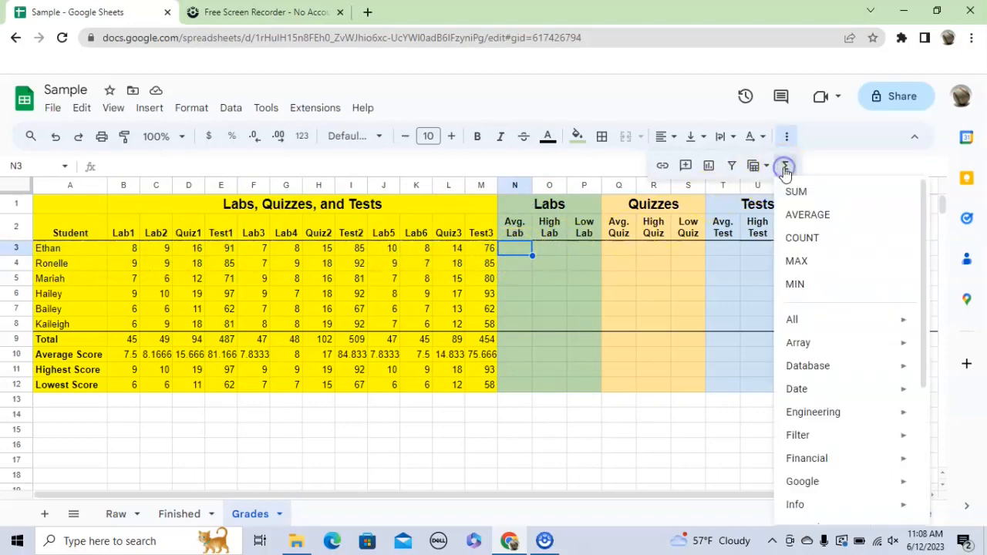
pyautogui.click(792, 220)
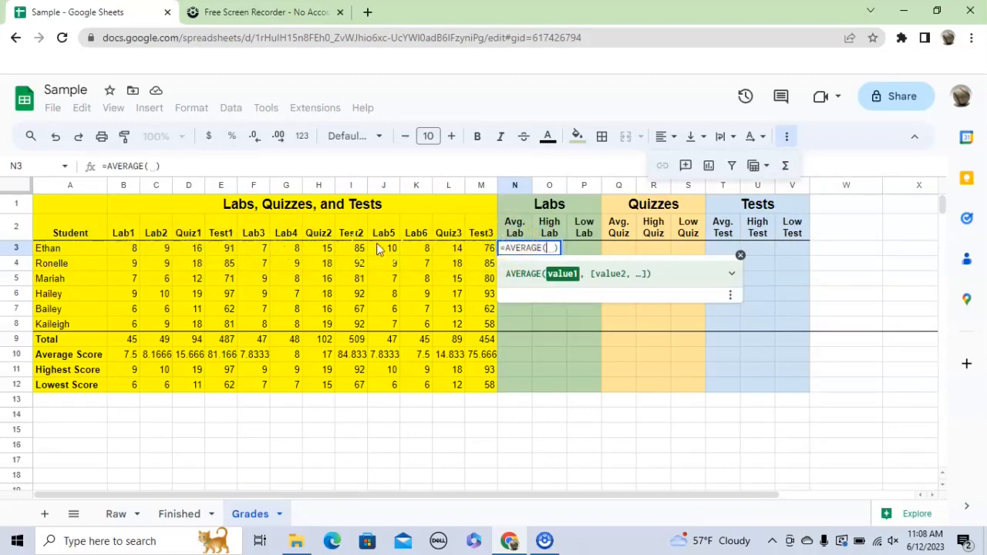
pyautogui.click(133, 253)
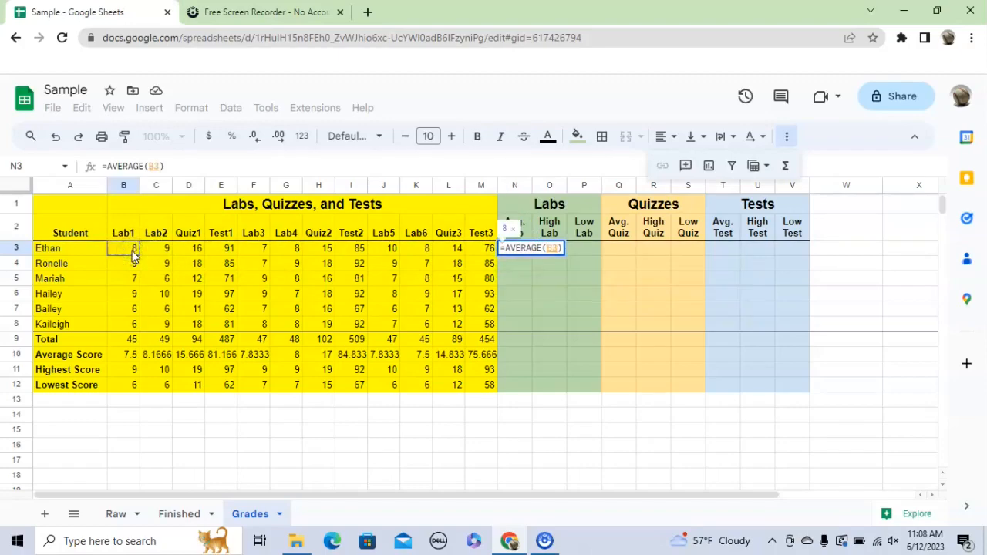
pyautogui.write(',')
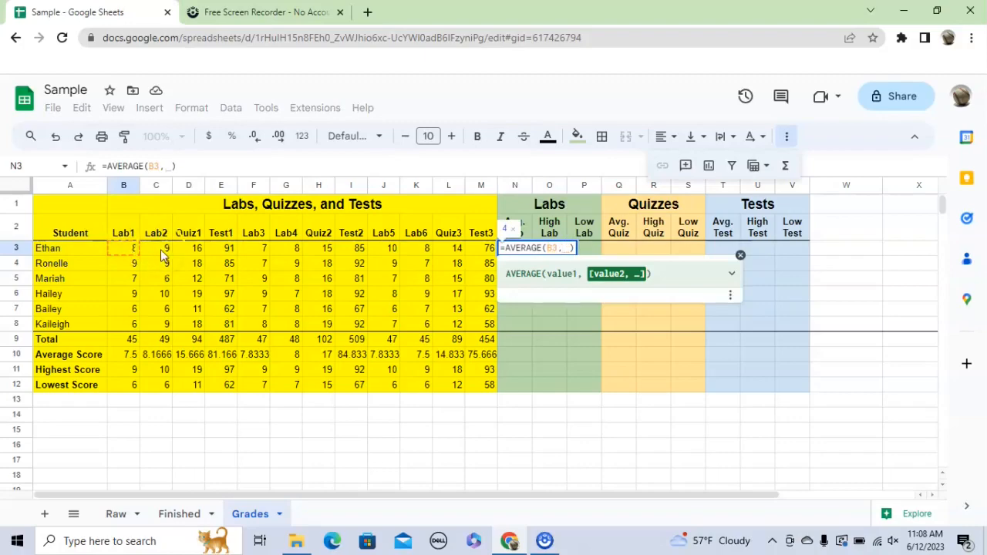
pyautogui.click(161, 251)
pyautogui.write(',')
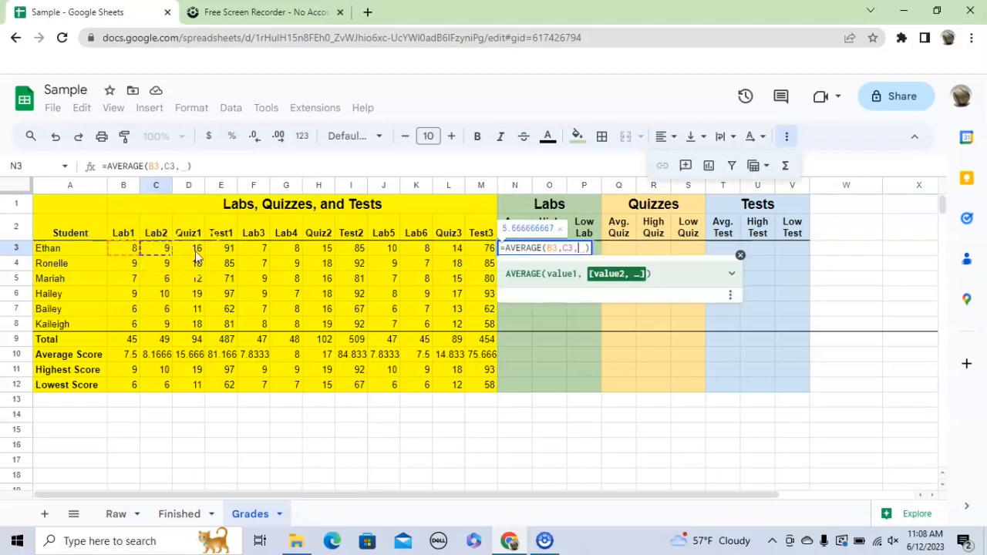
pyautogui.click(265, 253)
pyautogui.write(',')
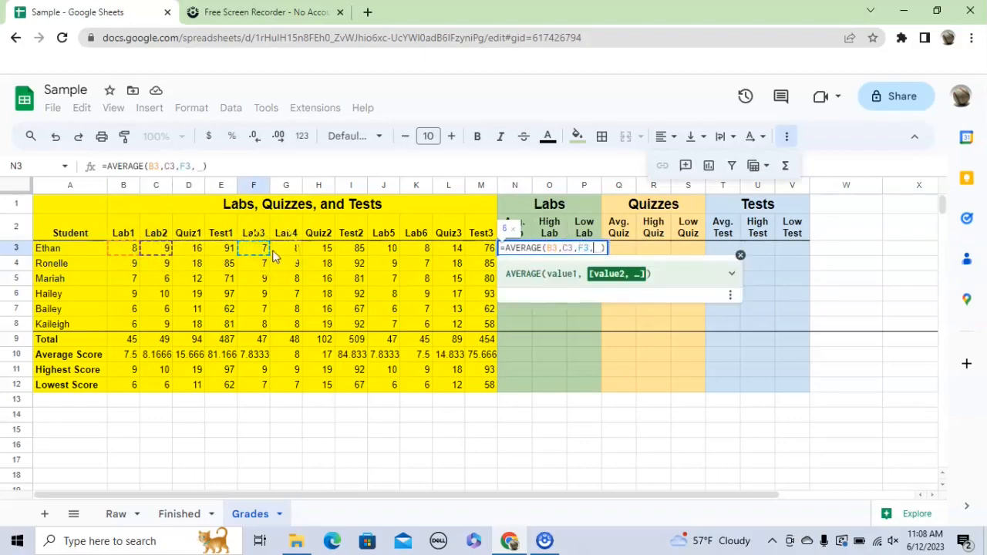
pyautogui.click(284, 253)
pyautogui.write(',')
pyautogui.click(386, 251)
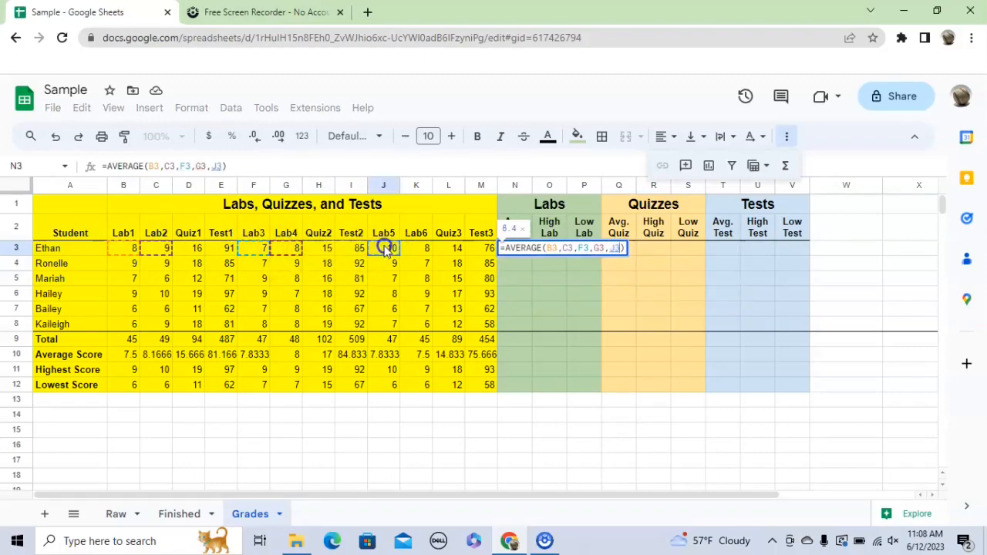
pyautogui.write(',')
pyautogui.click(405, 250)
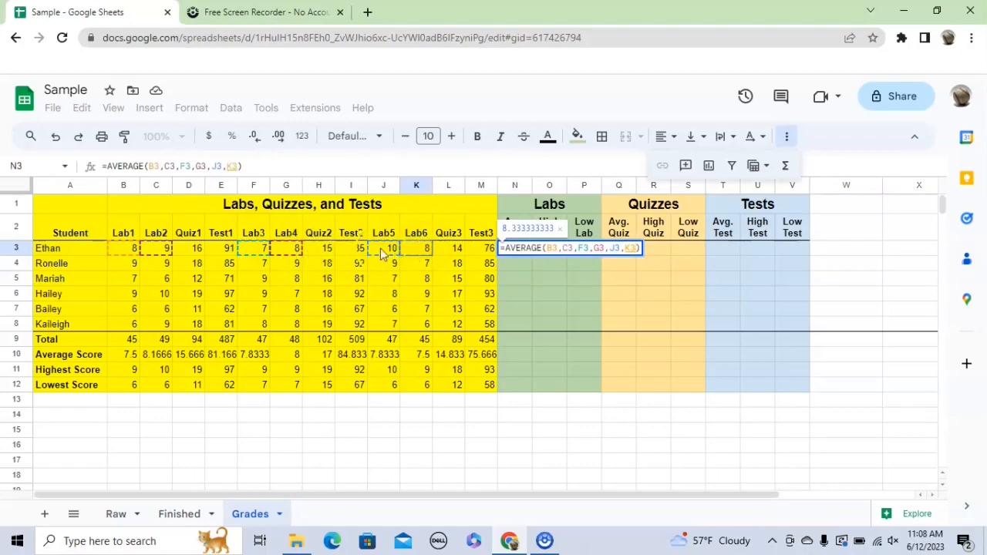
pyautogui.click(628, 248)
pyautogui.press('Return')
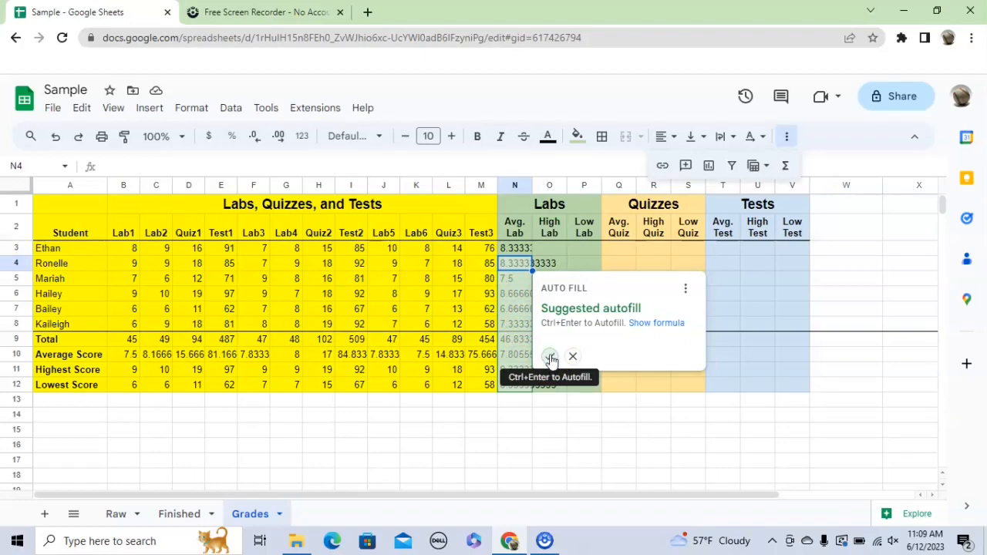
pyautogui.click(549, 355)
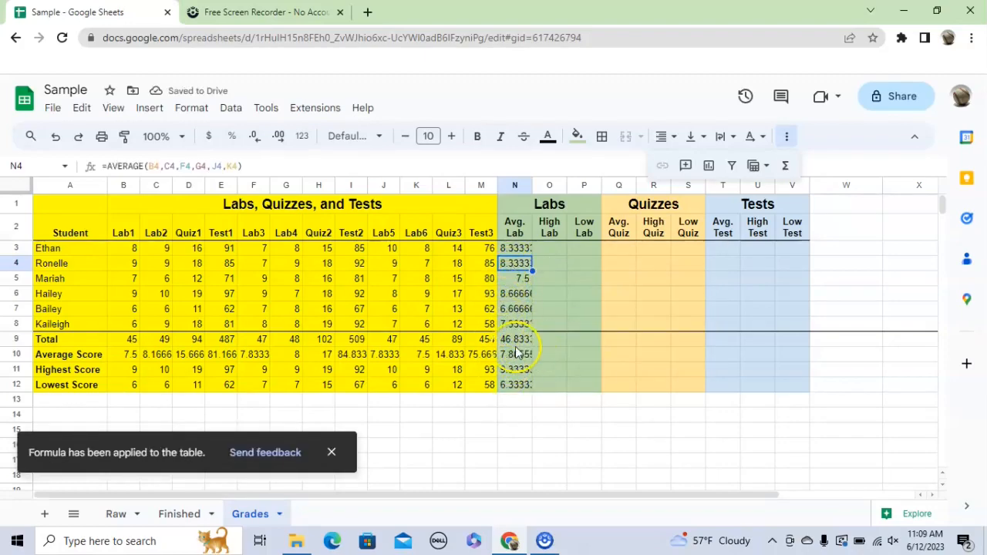
# Enter a MAX formula over the lab scores B3, C3, F3, G3, J3 and K3 in O3 and autofill it down to O12
pyautogui.click(554, 250)
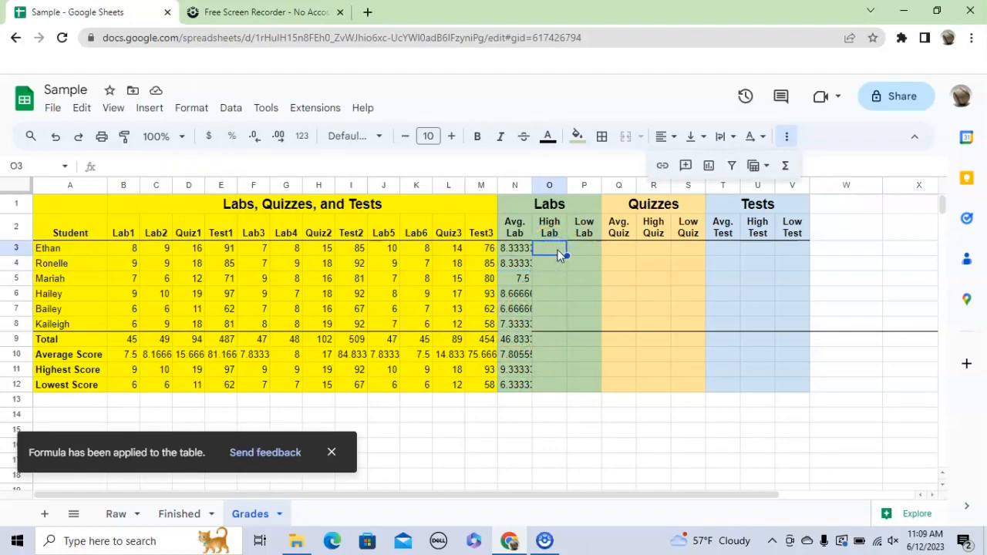
pyautogui.click(785, 165)
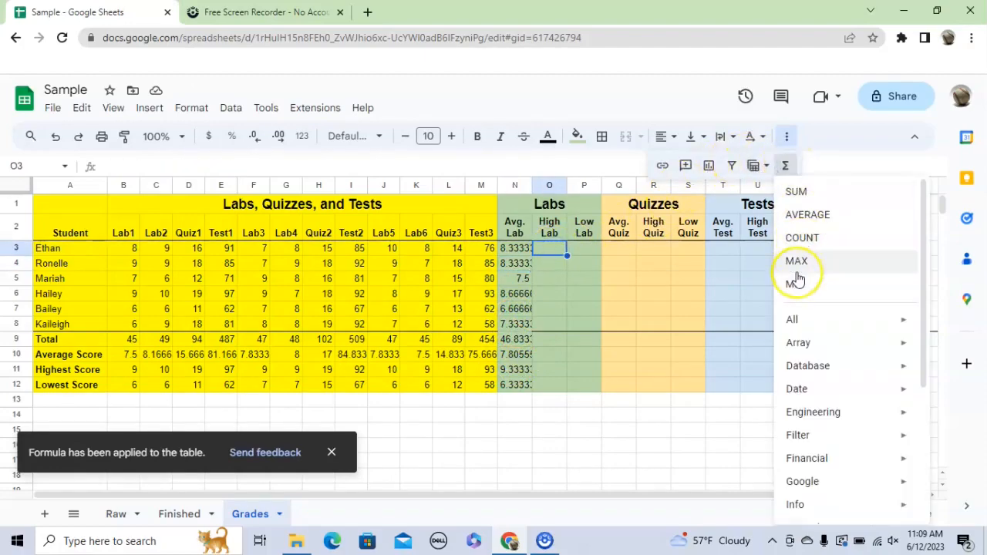
pyautogui.click(797, 262)
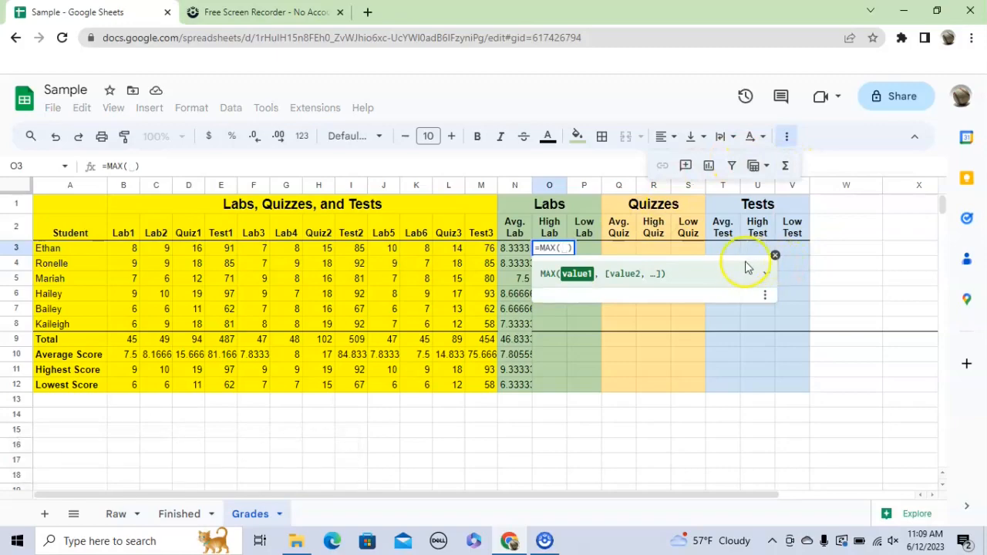
pyautogui.click(125, 246)
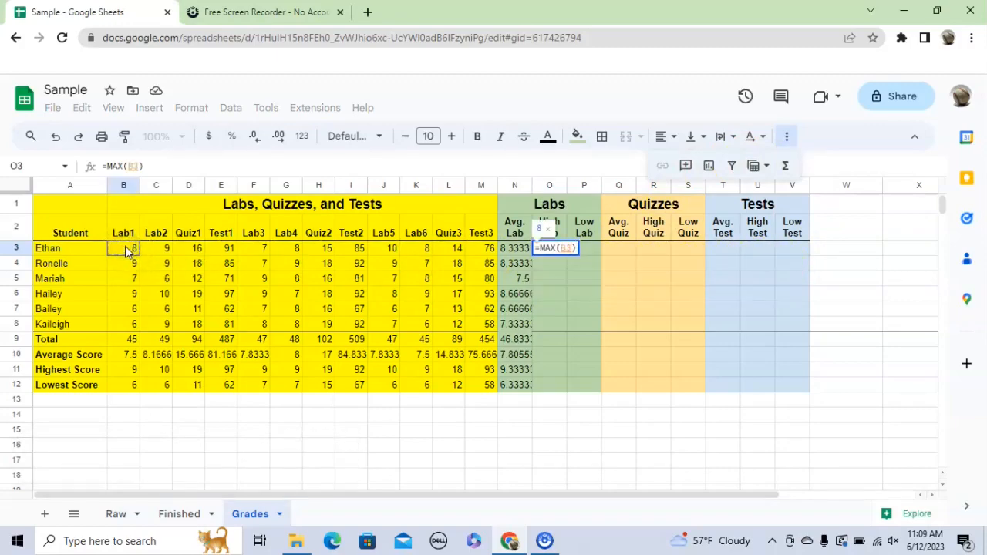
pyautogui.write(',')
pyautogui.click(155, 247)
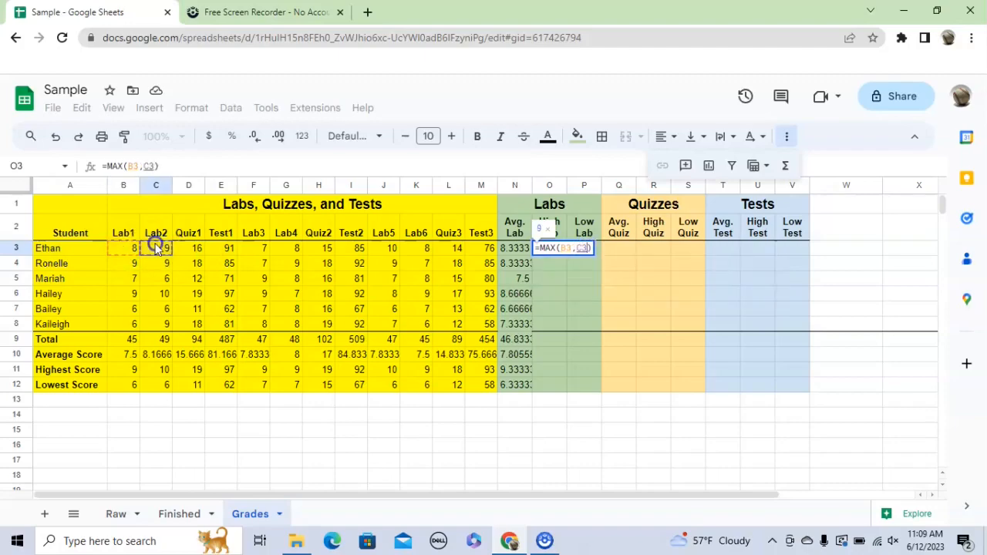
pyautogui.write(',')
pyautogui.click(265, 249)
pyautogui.write(',')
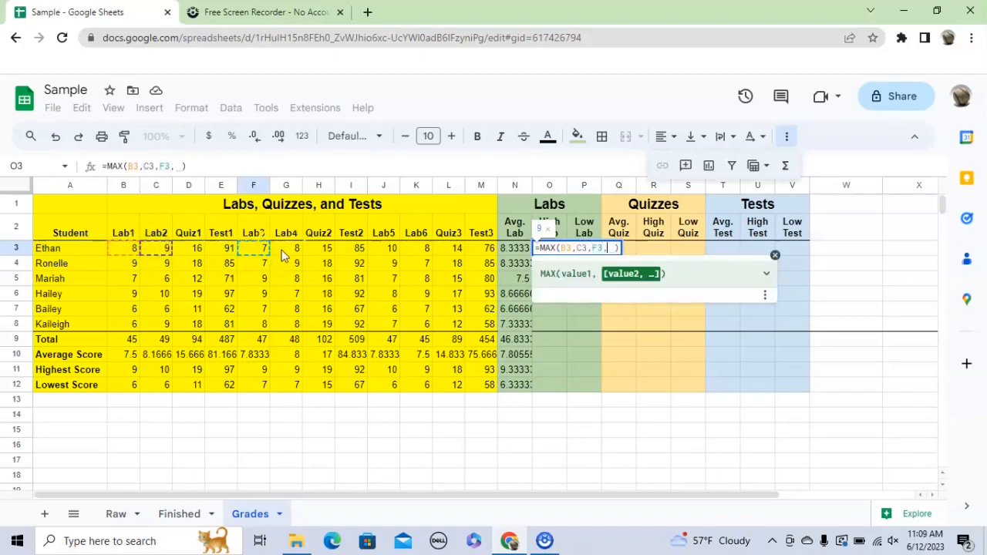
pyautogui.click(286, 250)
pyautogui.write(',')
pyautogui.click(392, 249)
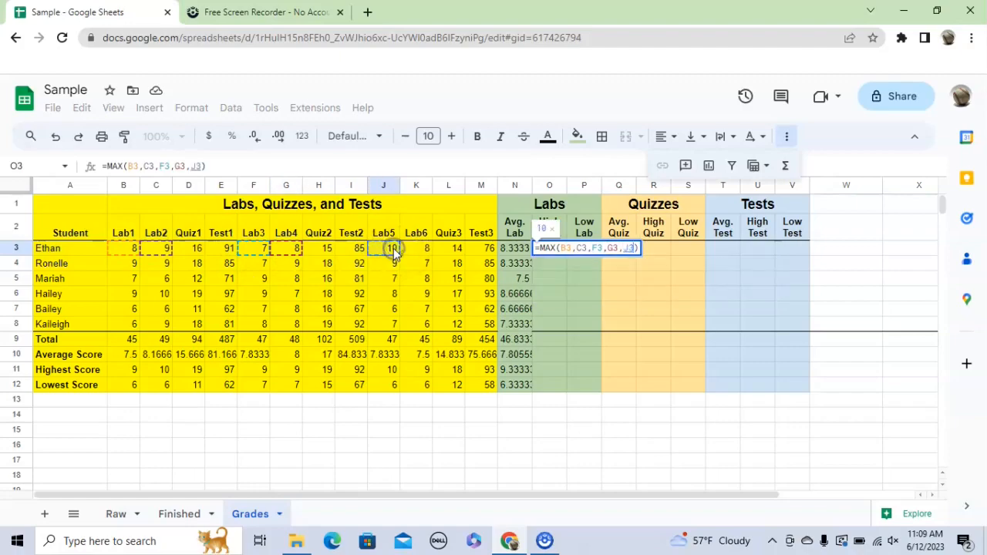
pyautogui.write(',')
pyautogui.click(421, 251)
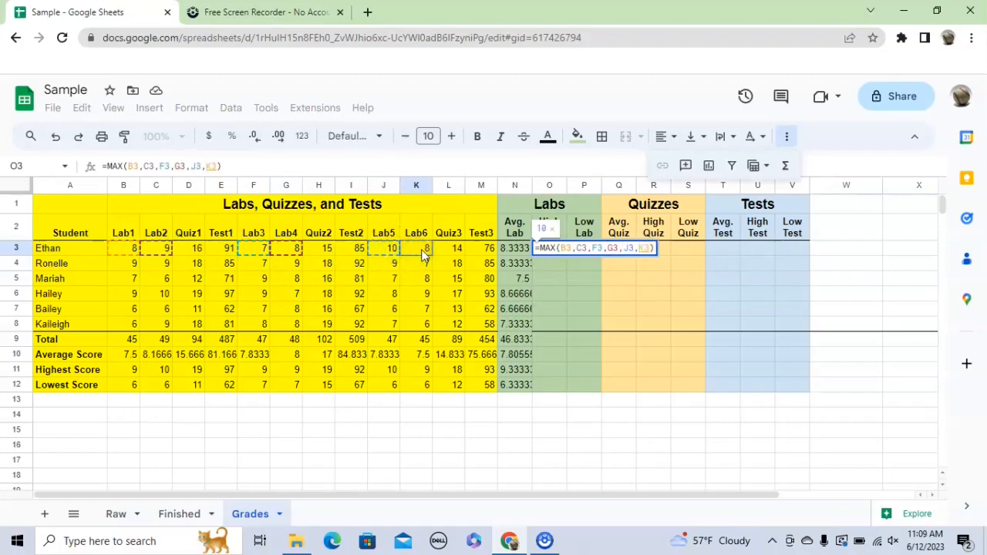
pyautogui.press('Return')
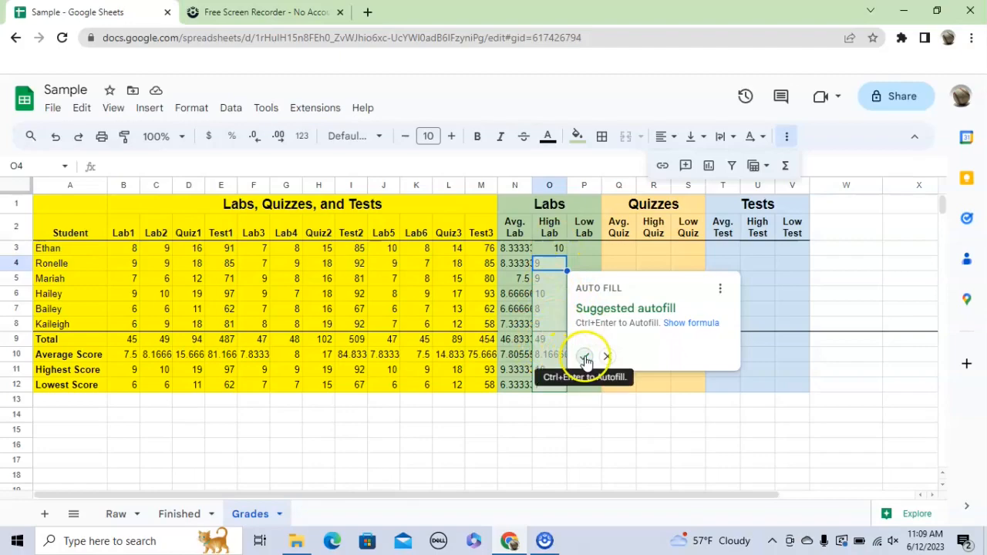
pyautogui.click(585, 358)
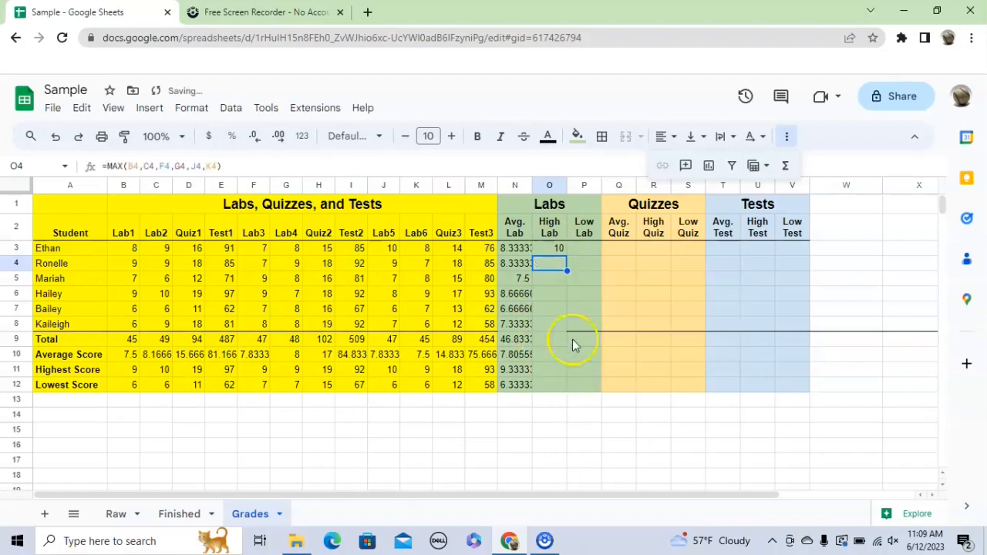
# Enter a MIN formula over the lab scores B3, C3, F3, G3, J3 and K3 in P3 and autofill it down to P12
pyautogui.click(586, 250)
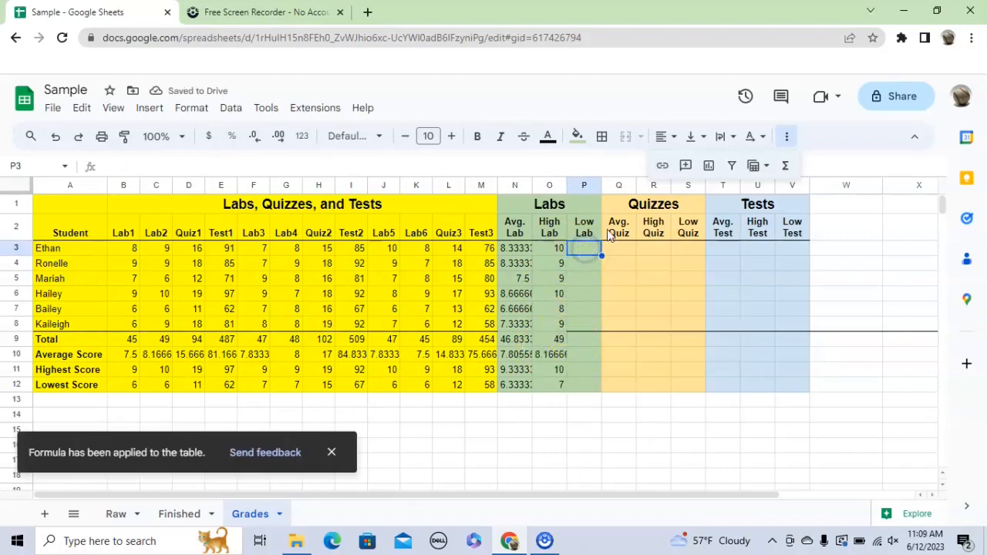
pyautogui.click(785, 165)
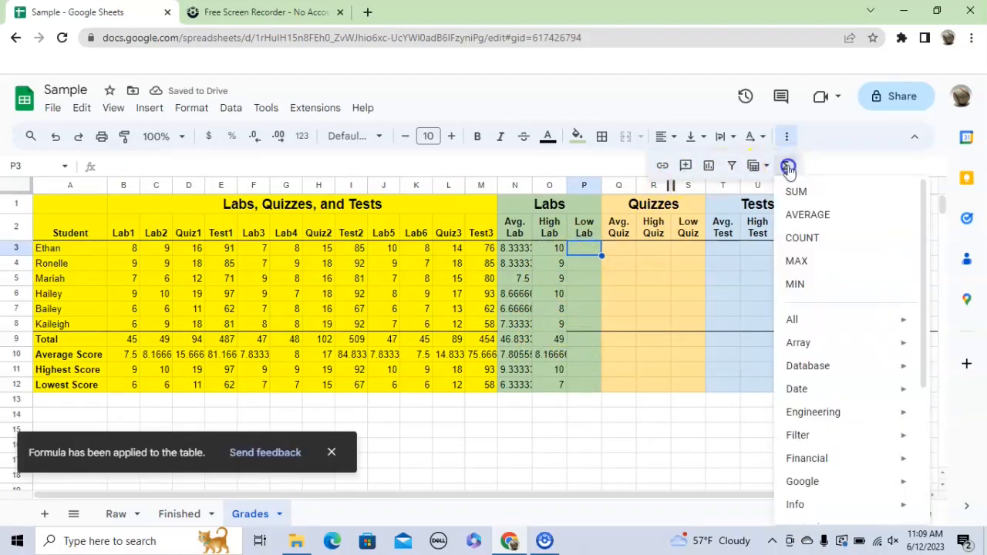
pyautogui.click(797, 283)
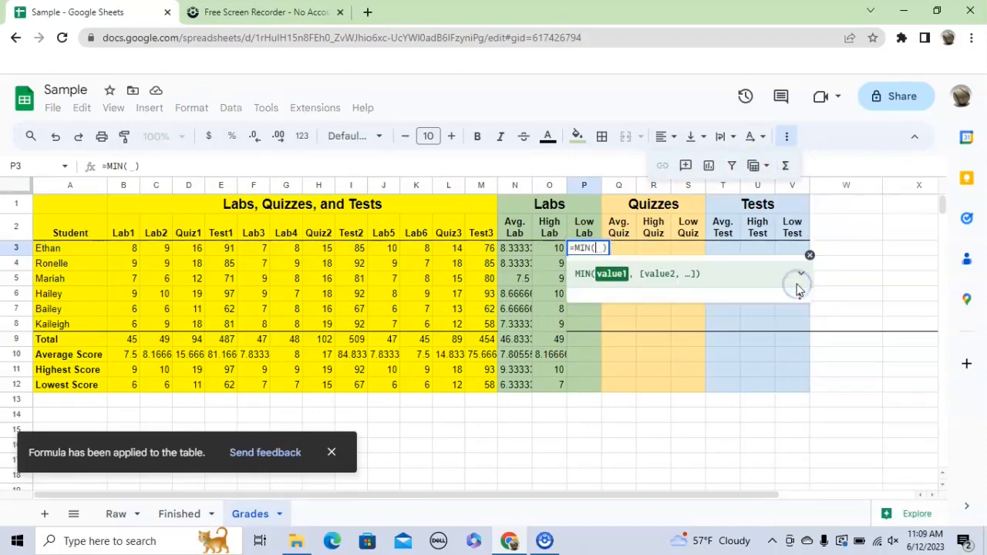
pyautogui.click(132, 248)
pyautogui.write(',')
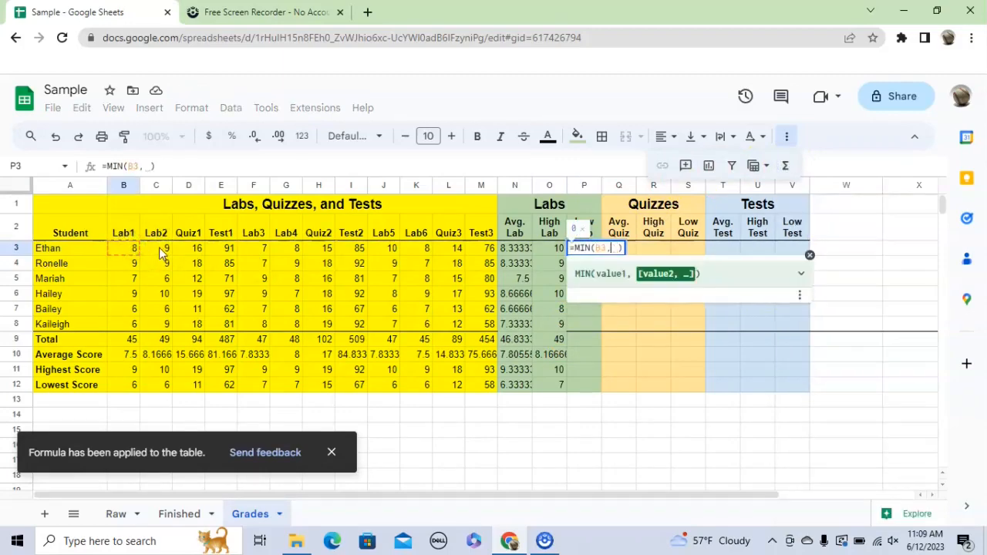
pyautogui.click(157, 248)
pyautogui.write(',')
pyautogui.click(259, 249)
pyautogui.write(',')
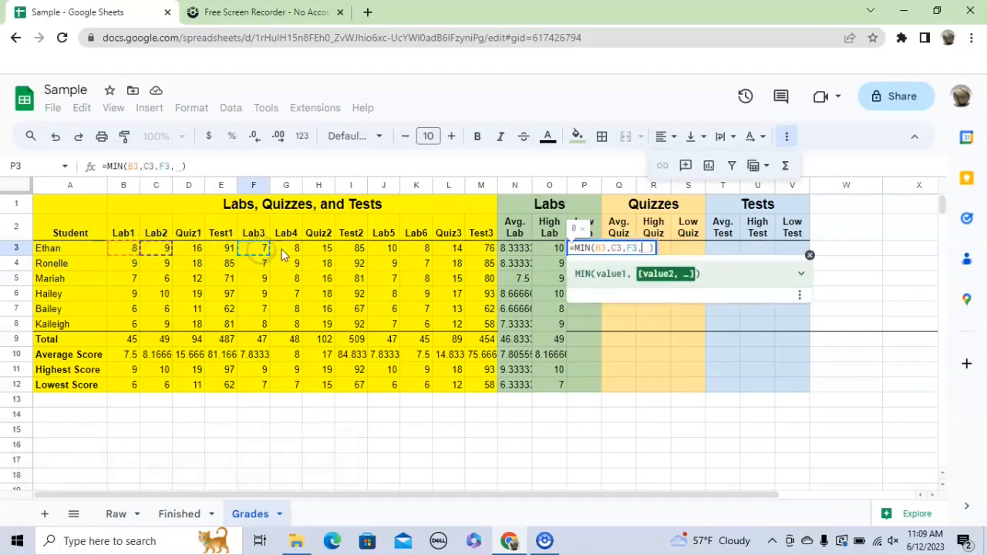
pyautogui.click(289, 249)
pyautogui.write(',')
pyautogui.click(393, 249)
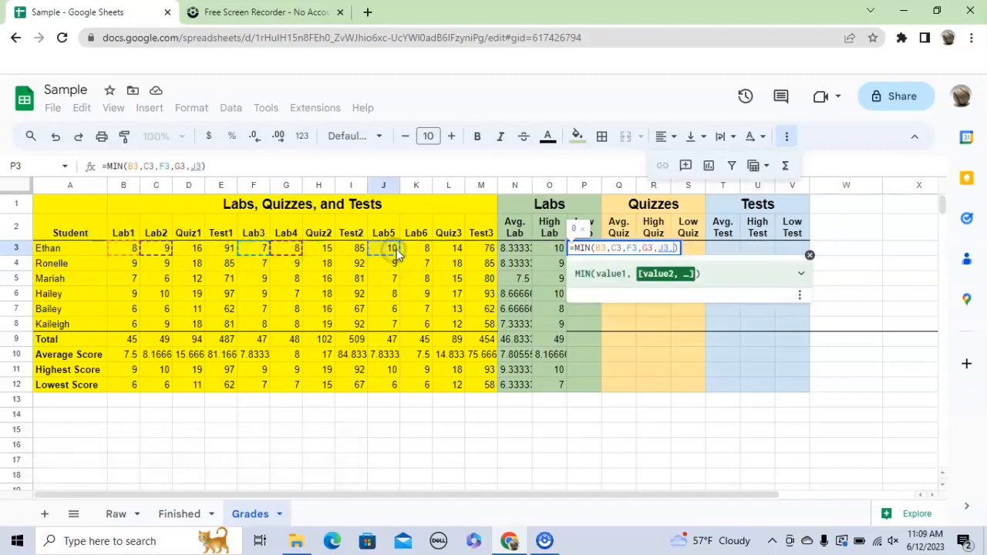
pyautogui.write(',')
pyautogui.click(417, 249)
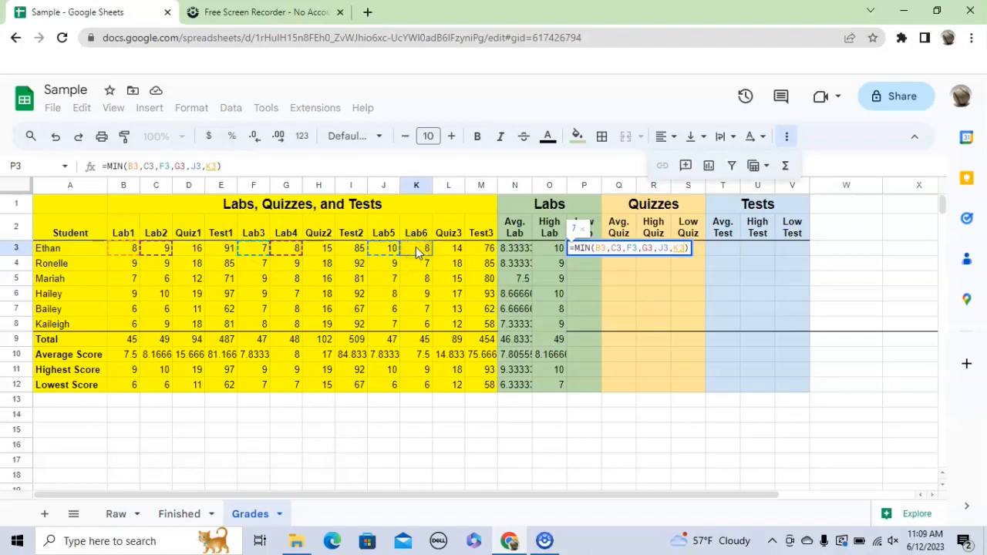
pyautogui.press('Return')
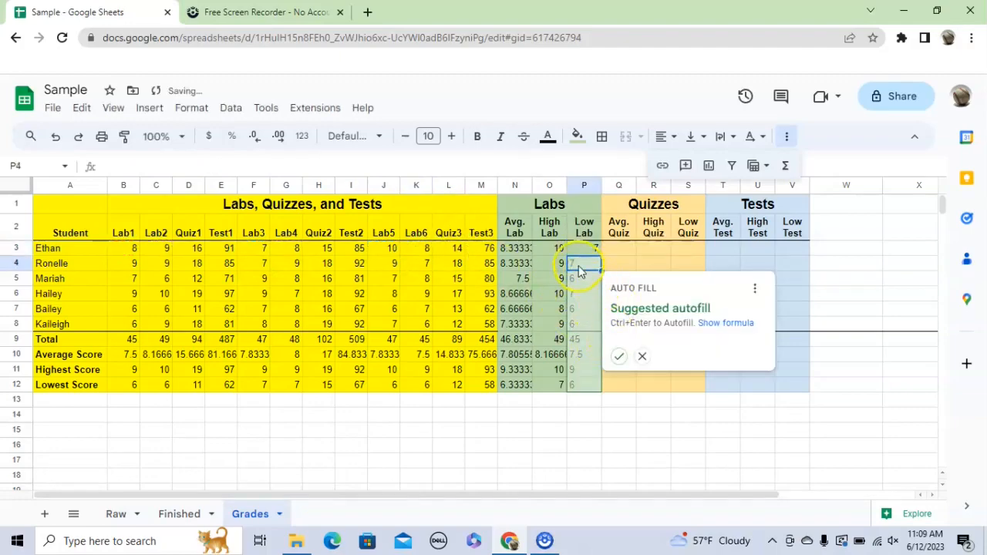
pyautogui.click(619, 356)
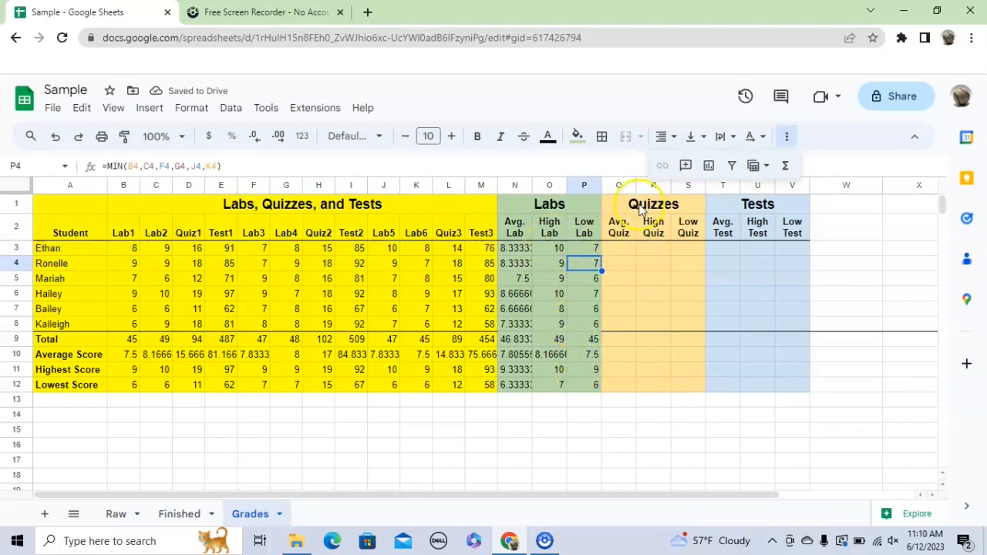
# Enter an AVERAGE formula over the quiz scores D3, H3 and L3 in Q3 and autofill it down to Q12
pyautogui.click(620, 250)
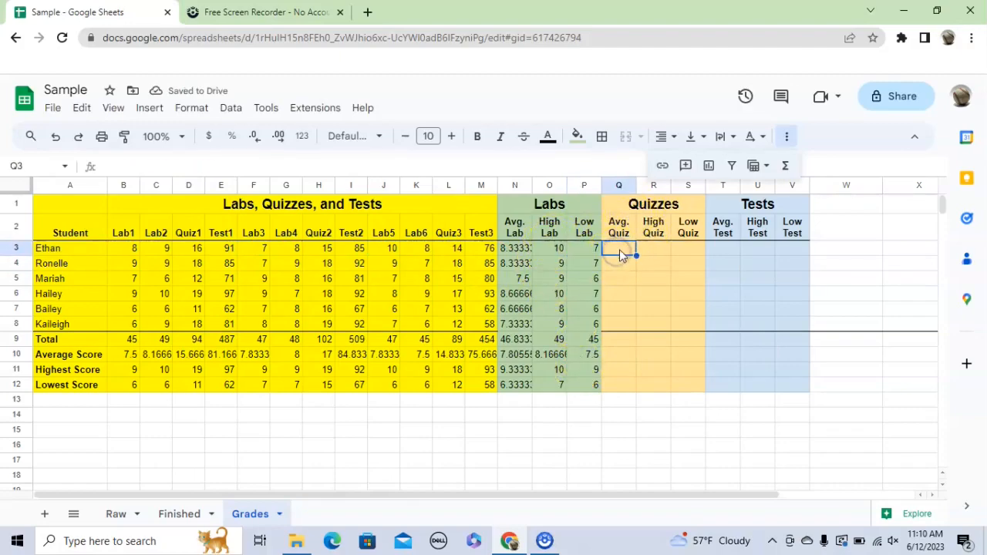
pyautogui.click(785, 165)
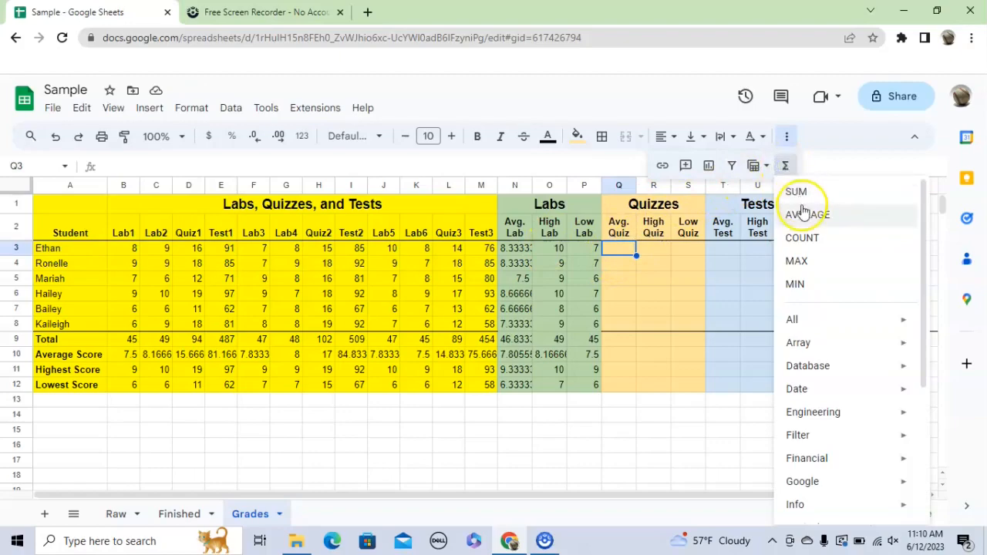
pyautogui.click(804, 215)
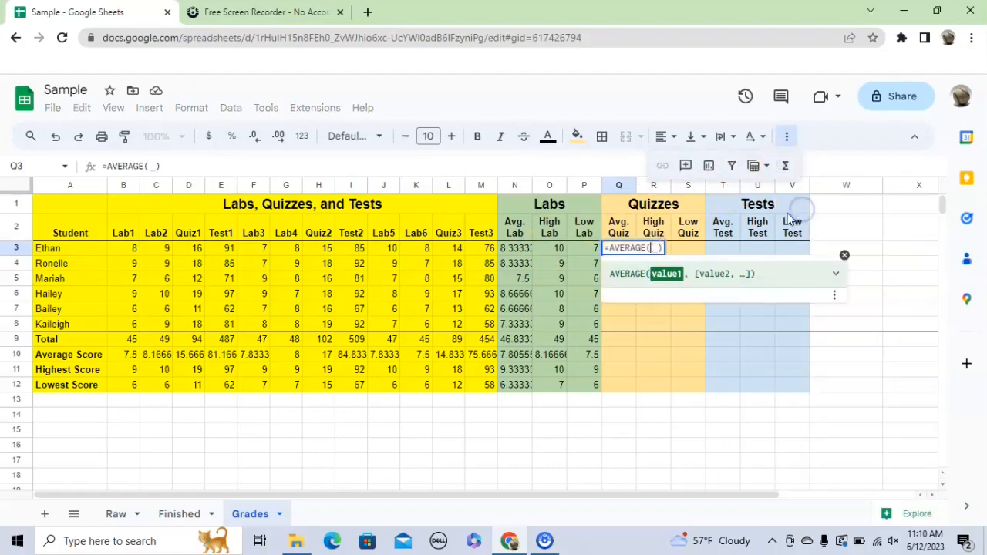
pyautogui.click(198, 252)
pyautogui.write(',')
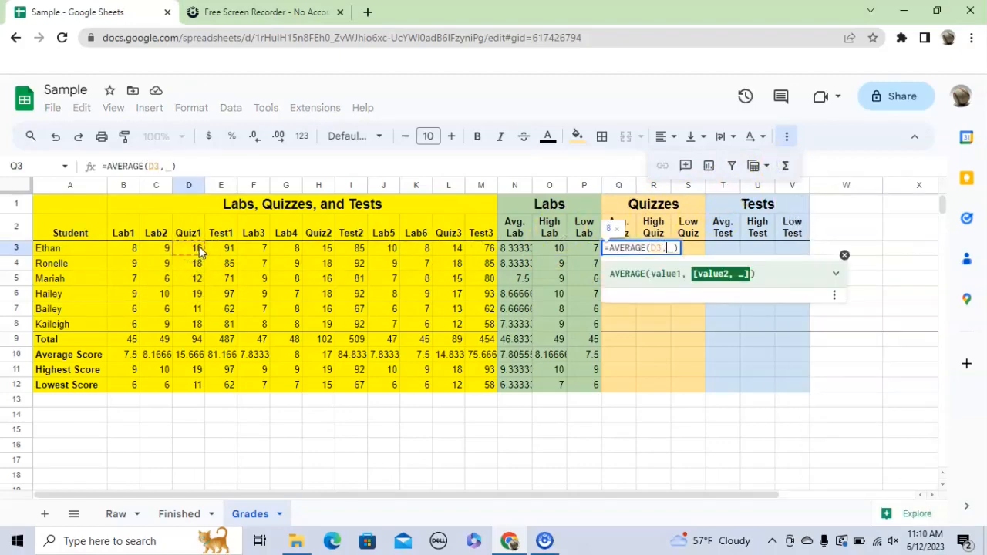
pyautogui.click(327, 250)
pyautogui.write(',')
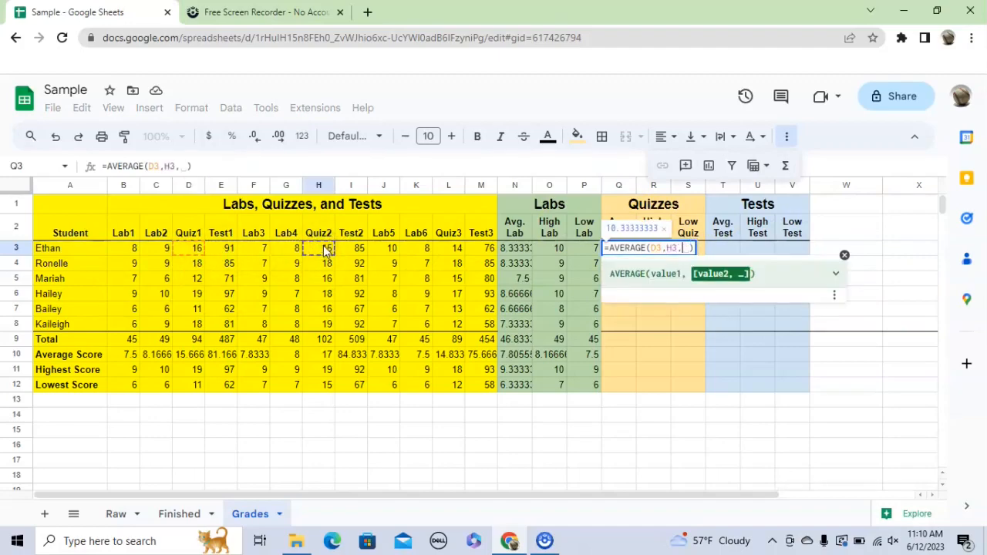
pyautogui.click(449, 251)
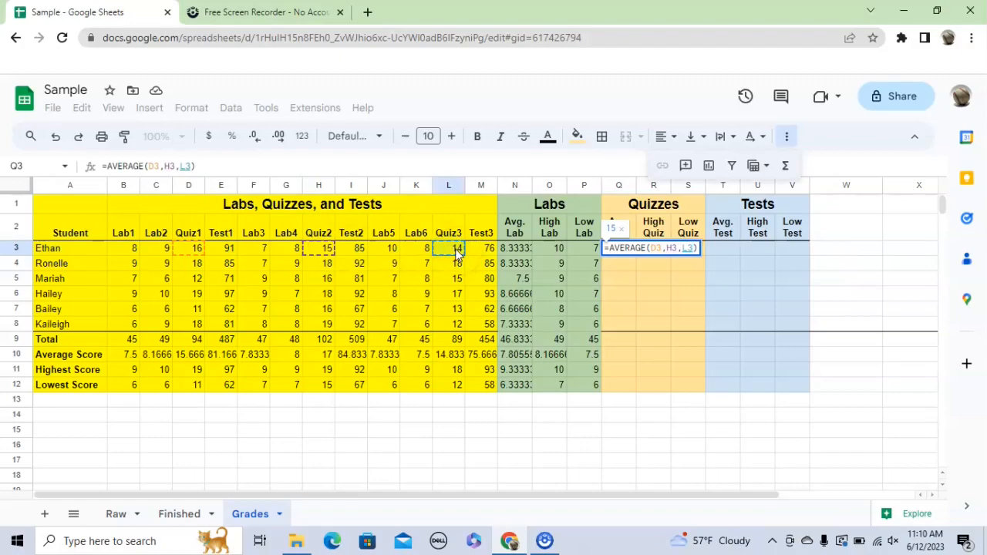
pyautogui.press('Return')
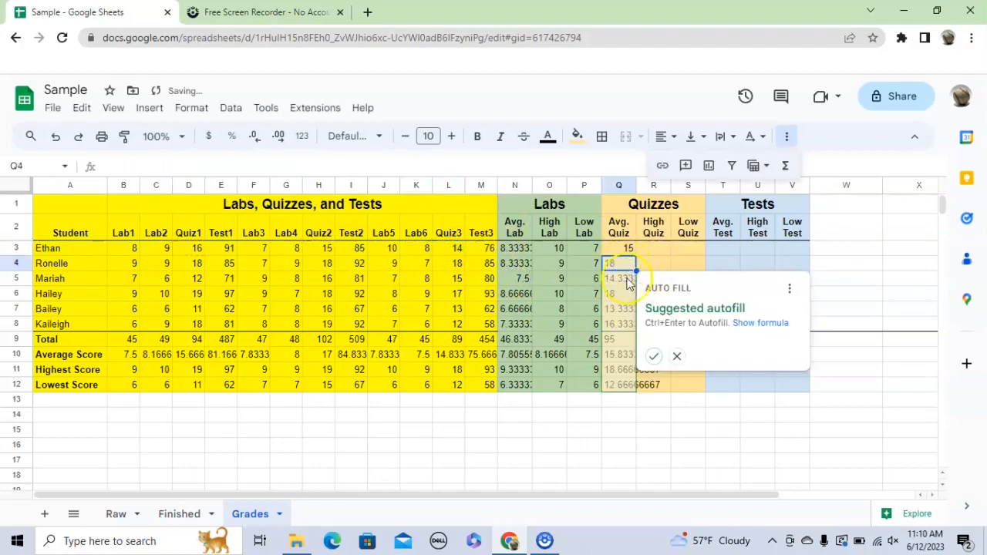
pyautogui.click(654, 357)
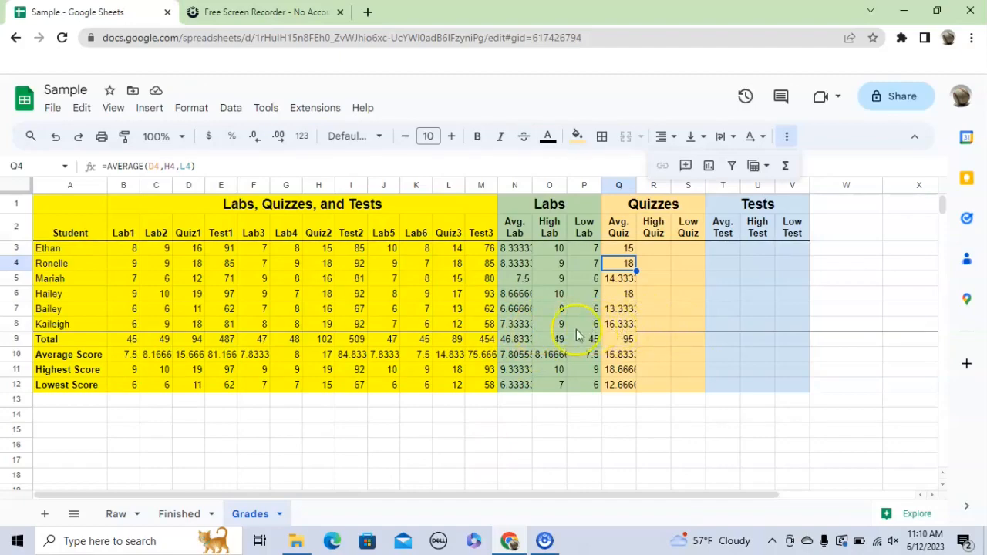
# Apply a bottom border to cells N8:Q8
pyautogui.moveTo(509, 325); pyautogui.dragTo(627, 330)
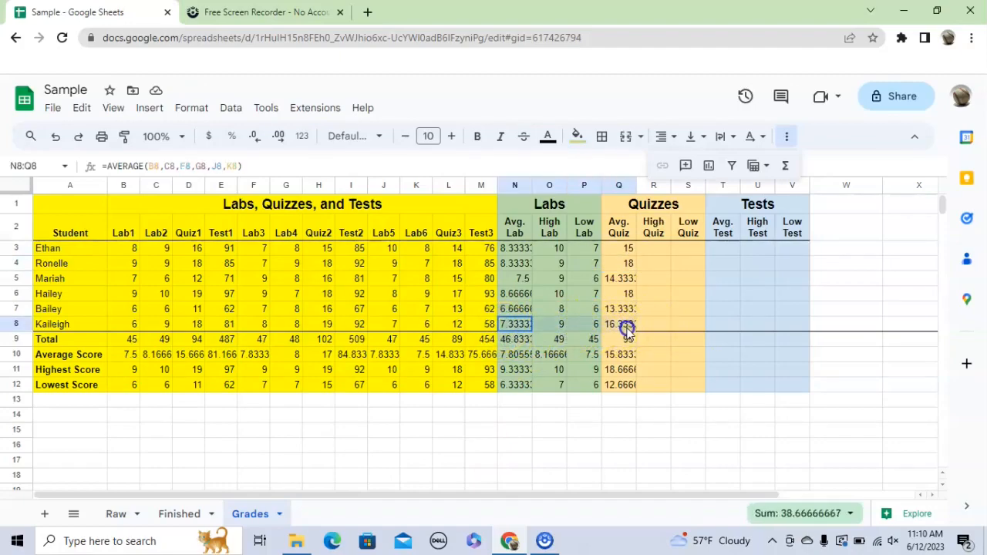
pyautogui.click(603, 139)
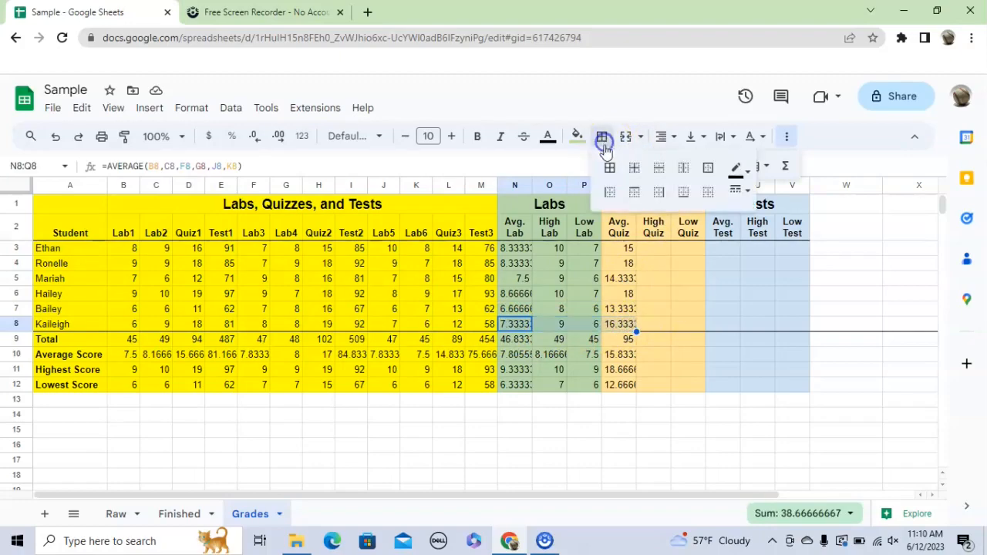
pyautogui.click(684, 192)
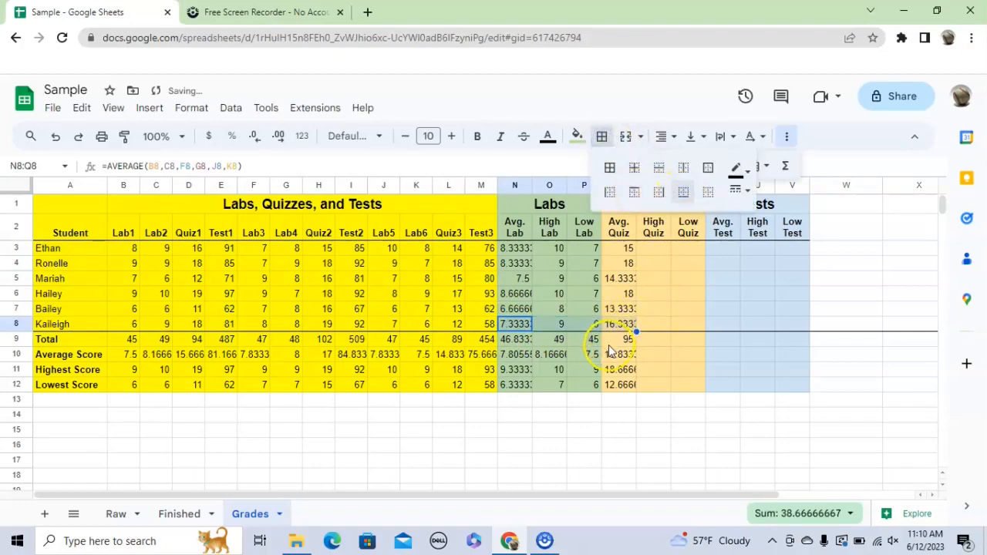
pyautogui.click(621, 371)
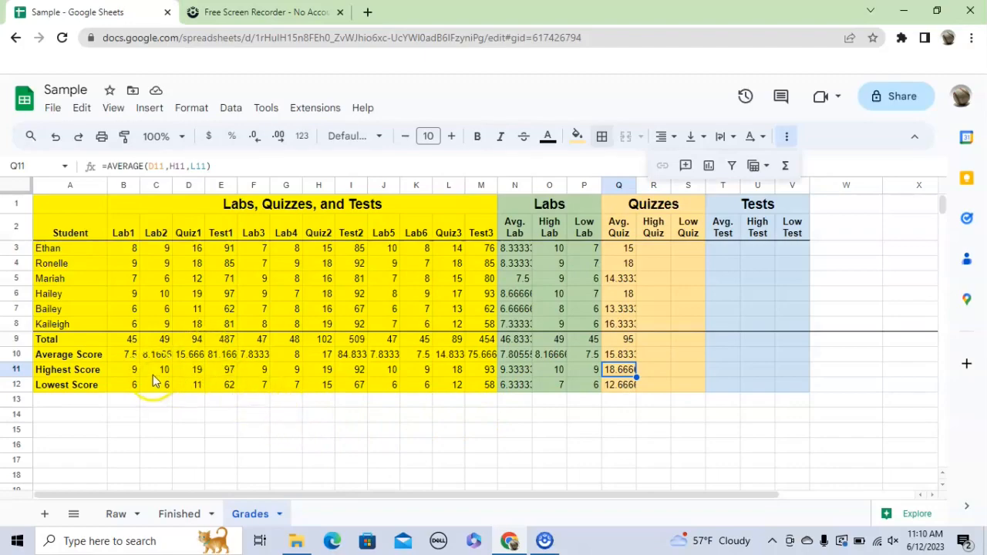
# Format the Average Score row B10:V10 to show one decimal place
pyautogui.moveTo(132, 357); pyautogui.dragTo(780, 357)
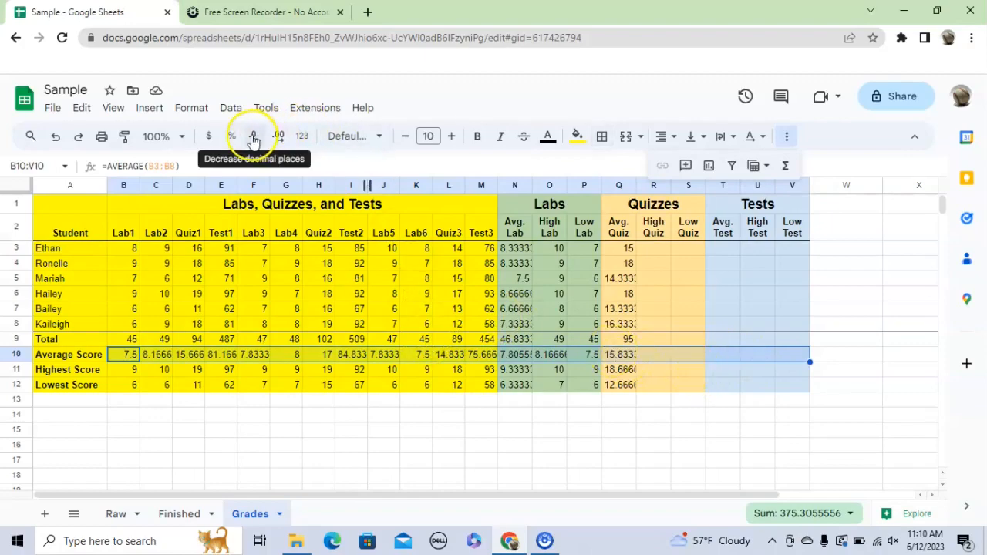
pyautogui.click(253, 138)
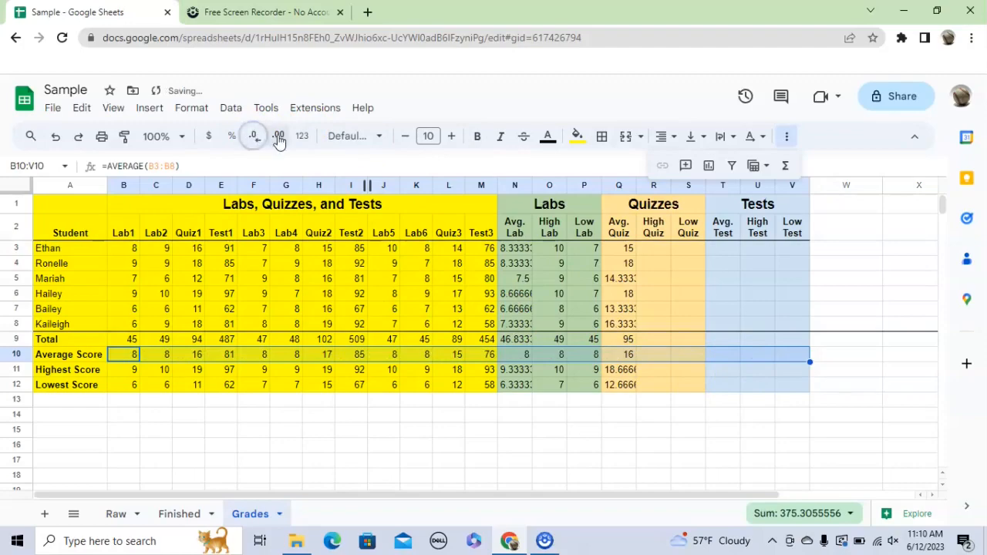
pyautogui.click(278, 139)
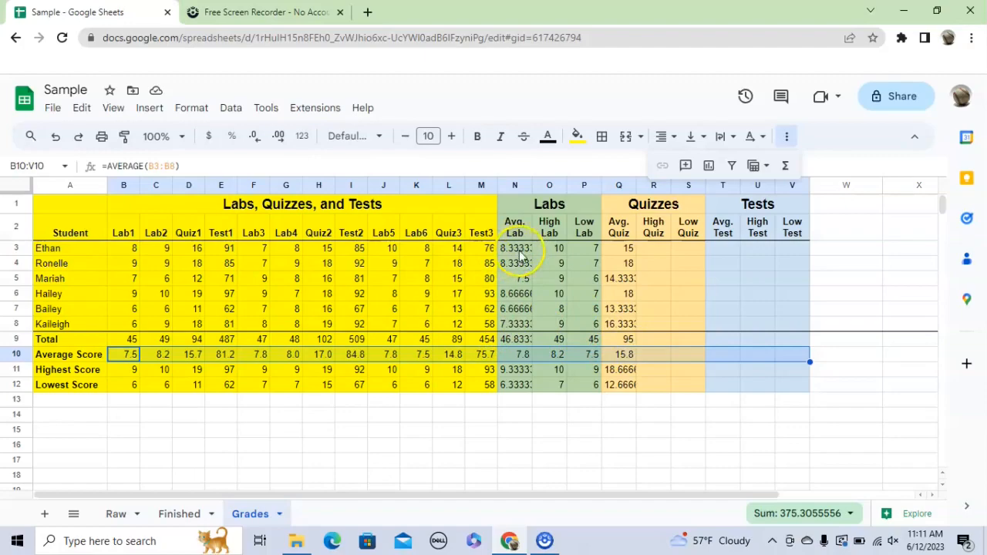
# Format the average columns N3:N12, Q3:Q12 and T2:T12 together to show one decimal place
pyautogui.moveTo(515, 249); pyautogui.dragTo(515, 385)
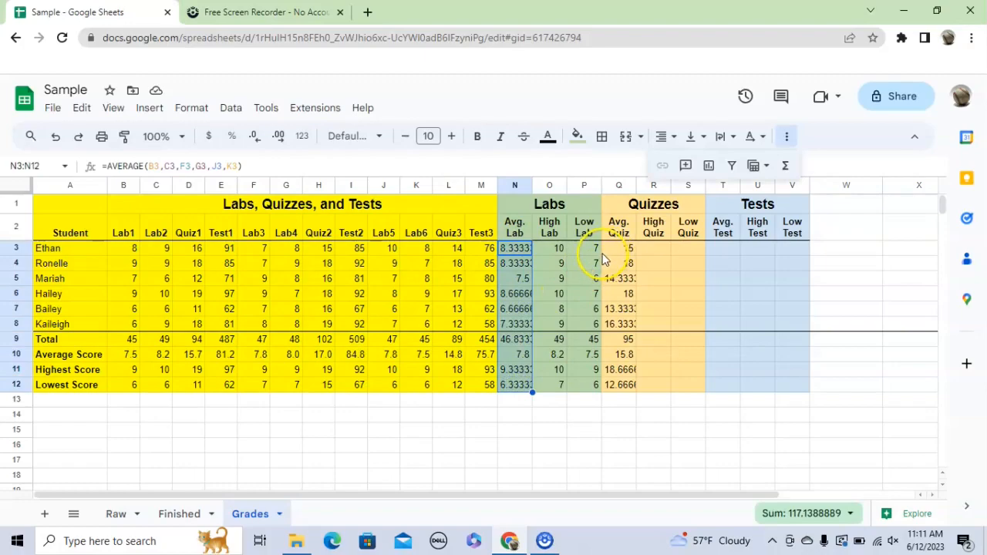
pyautogui.moveTo(622, 247); pyautogui.dragTo(620, 384)
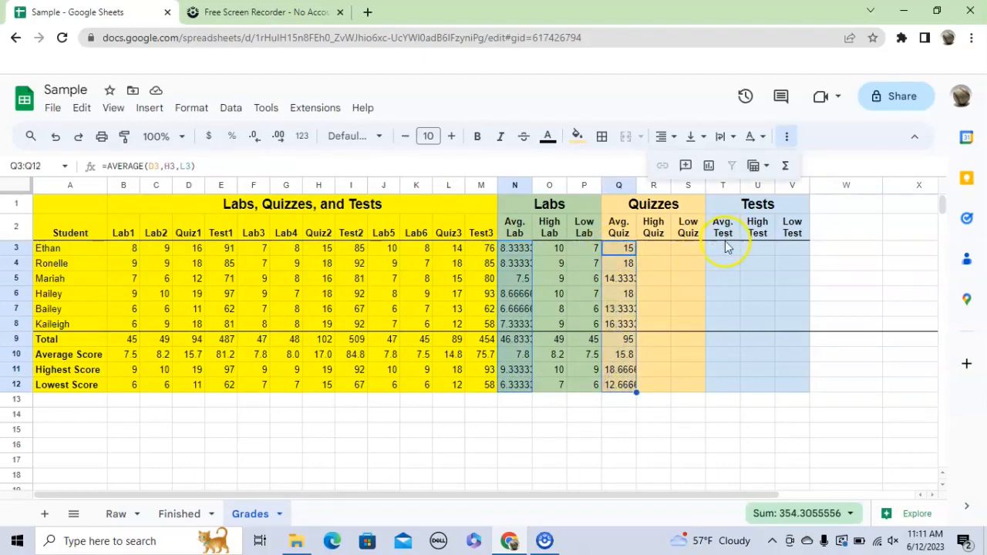
pyautogui.moveTo(723, 270); pyautogui.dragTo(721, 384)
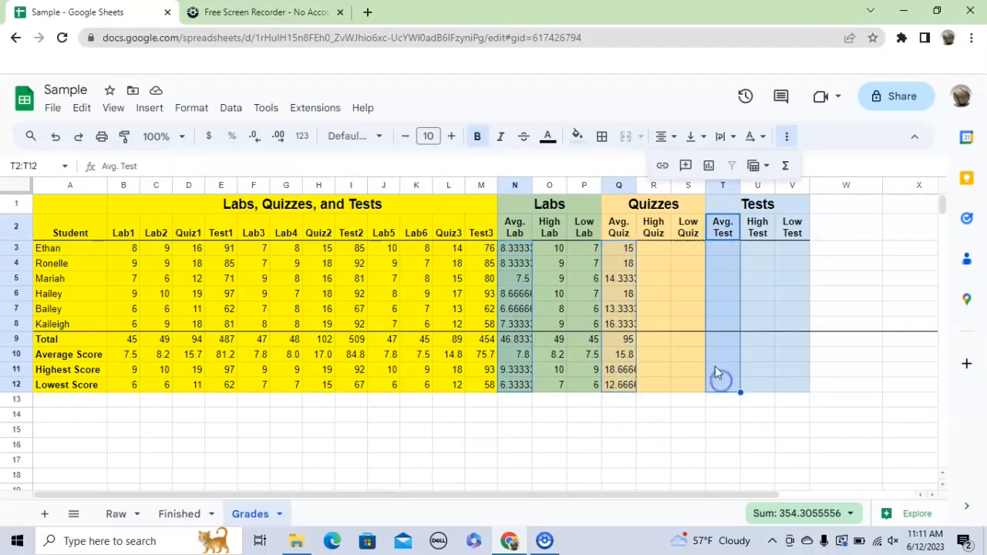
pyautogui.click(279, 140)
pyautogui.click(254, 139)
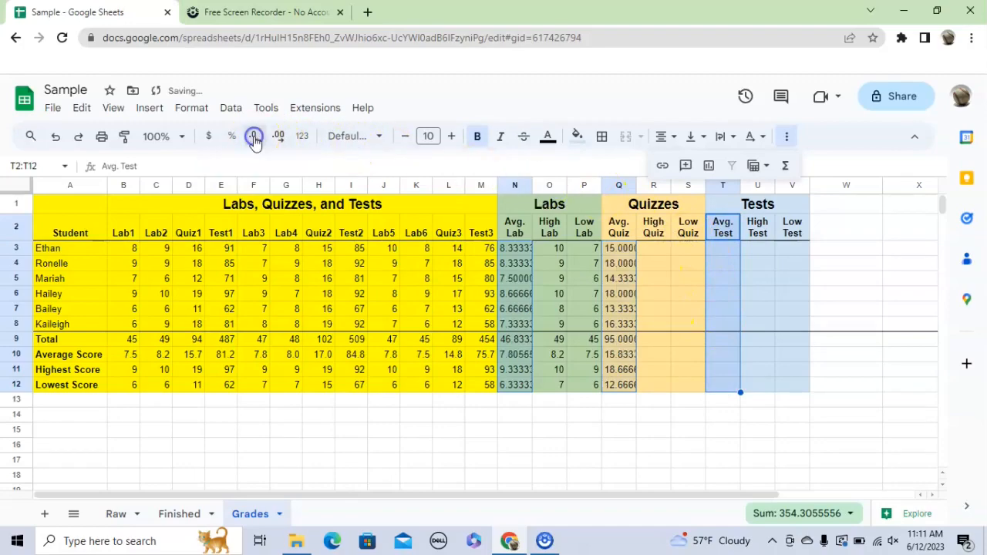
pyautogui.click(264, 138)
pyautogui.click(262, 138)
pyautogui.click(260, 137)
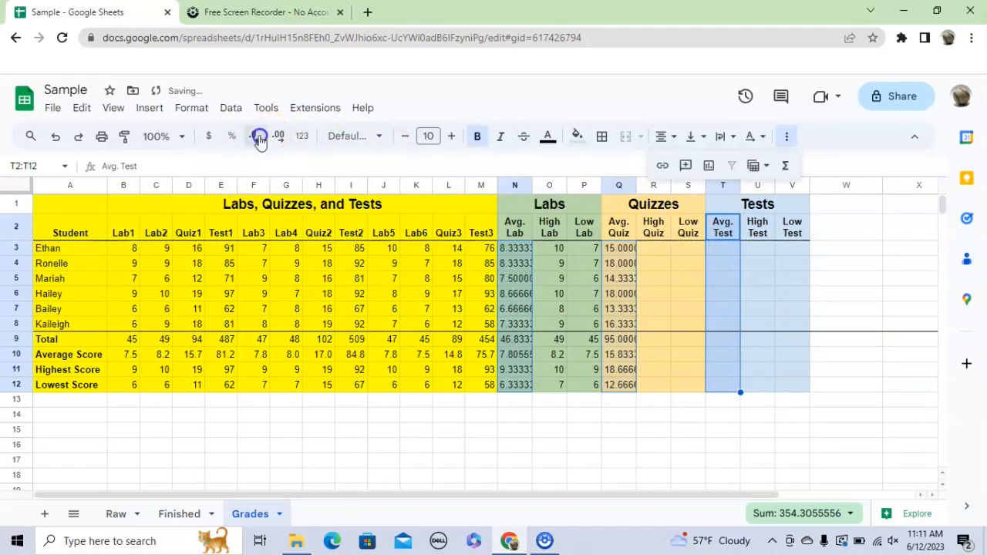
pyautogui.click(259, 137)
pyautogui.click(259, 138)
pyautogui.click(259, 138)
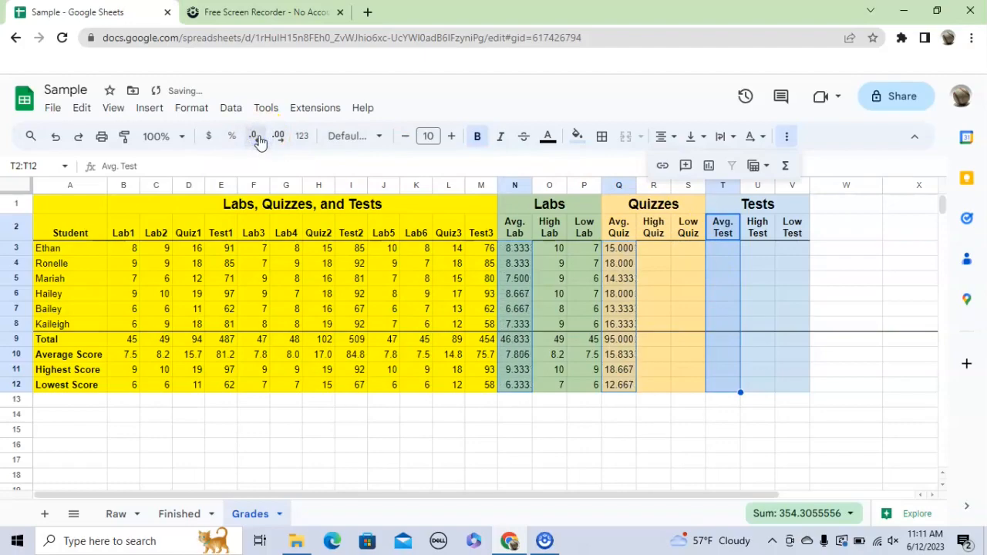
pyautogui.click(257, 138)
pyautogui.click(257, 139)
pyautogui.click(257, 138)
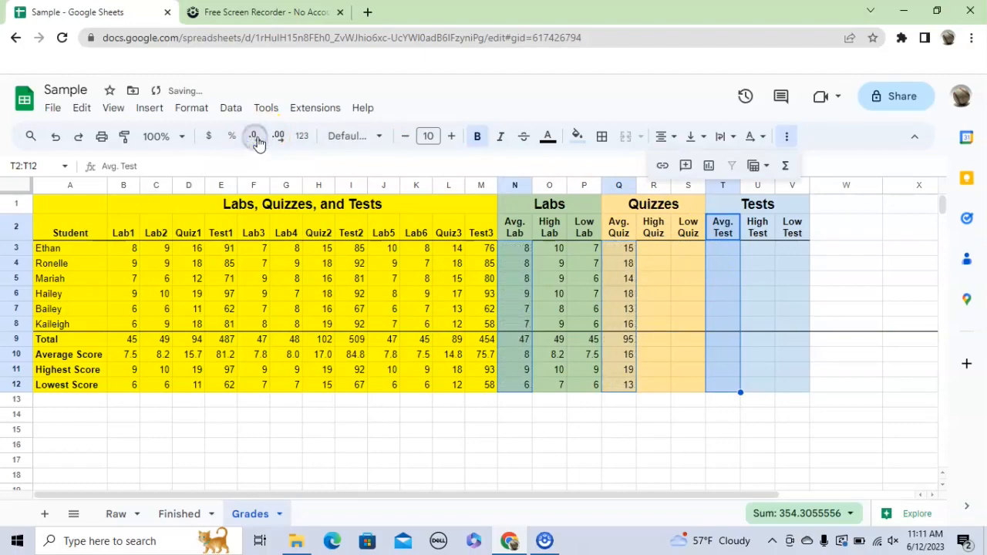
pyautogui.click(283, 138)
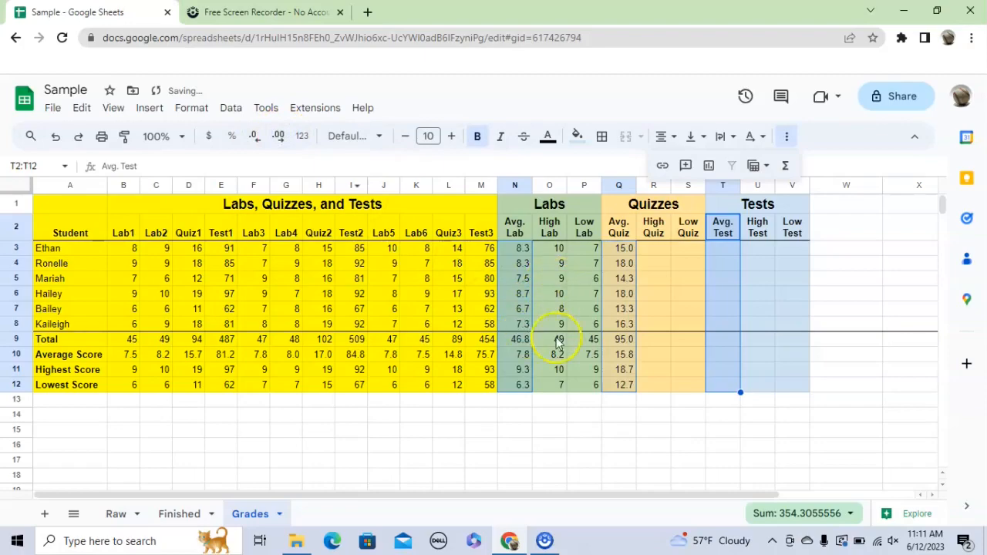
# Clear the total, average, highest and lowest score formulas in B9:M12
pyautogui.click(523, 338)
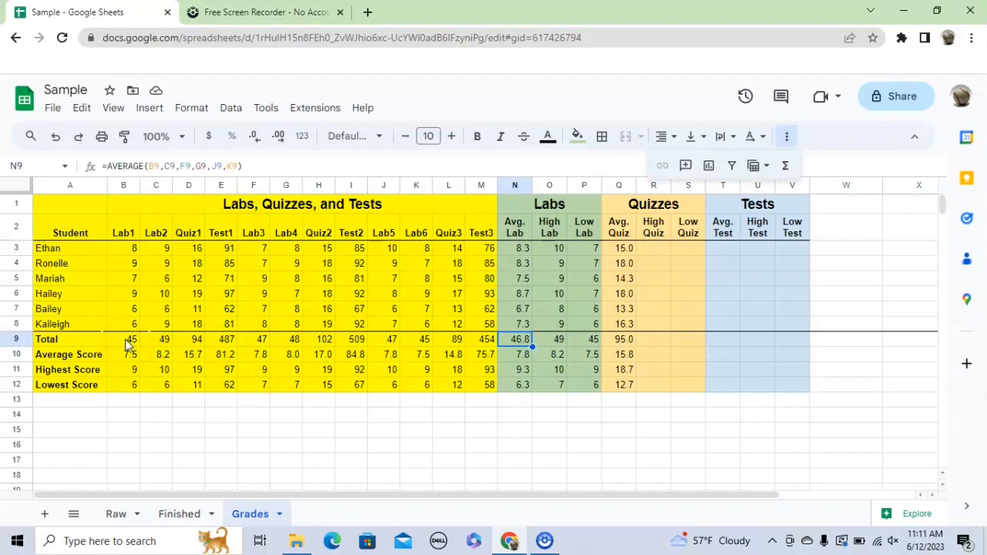
pyautogui.moveTo(128, 344); pyautogui.dragTo(286, 346)
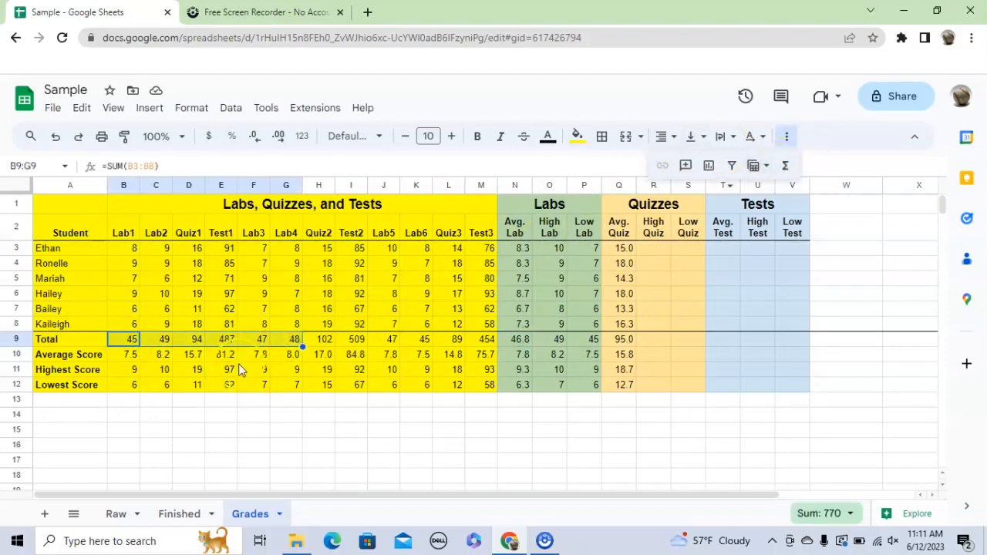
pyautogui.moveTo(122, 339); pyautogui.dragTo(488, 389)
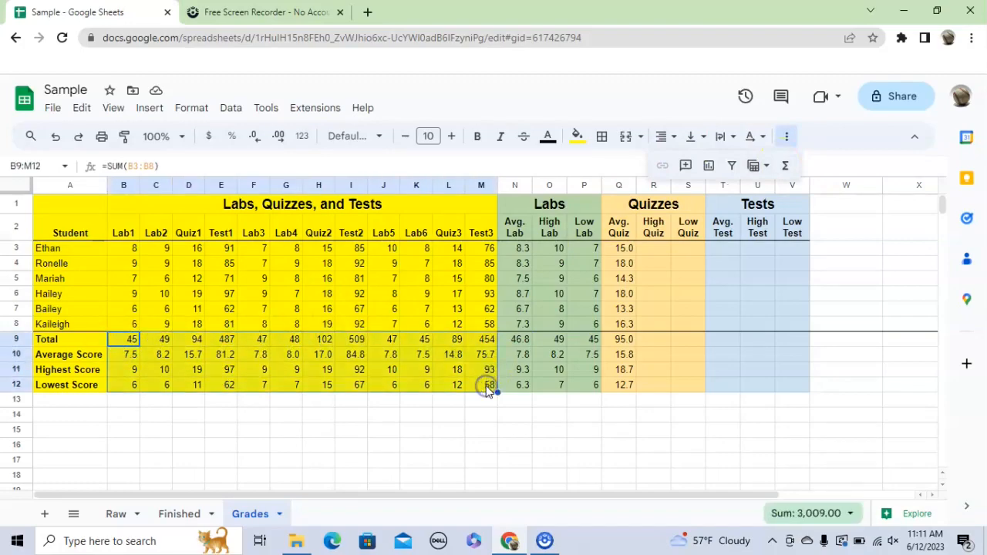
pyautogui.press('Delete')
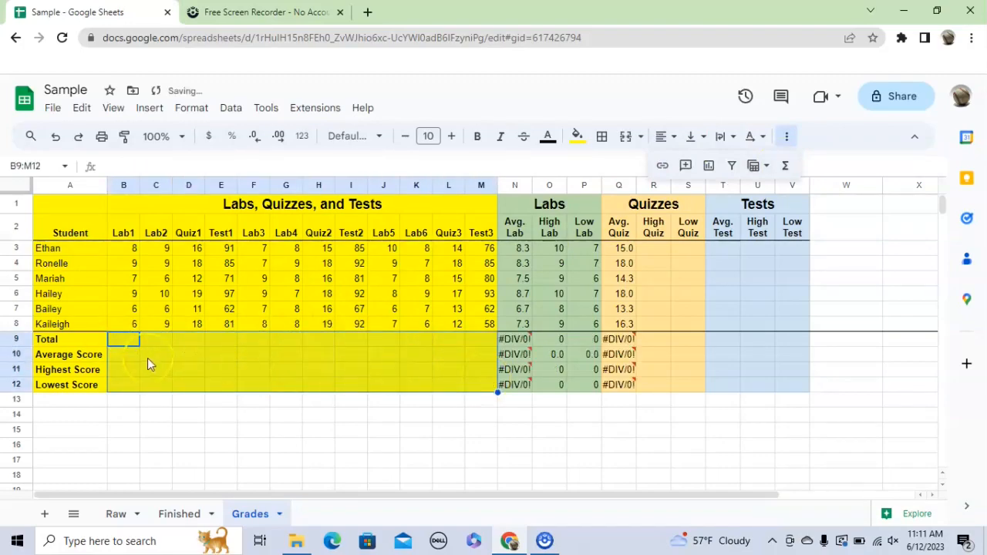
# Enter the suggested formulas for Lab1: SUM(B3:B8) in B9 and AVERAGE(B3:B8) in B10
pyautogui.click(128, 340)
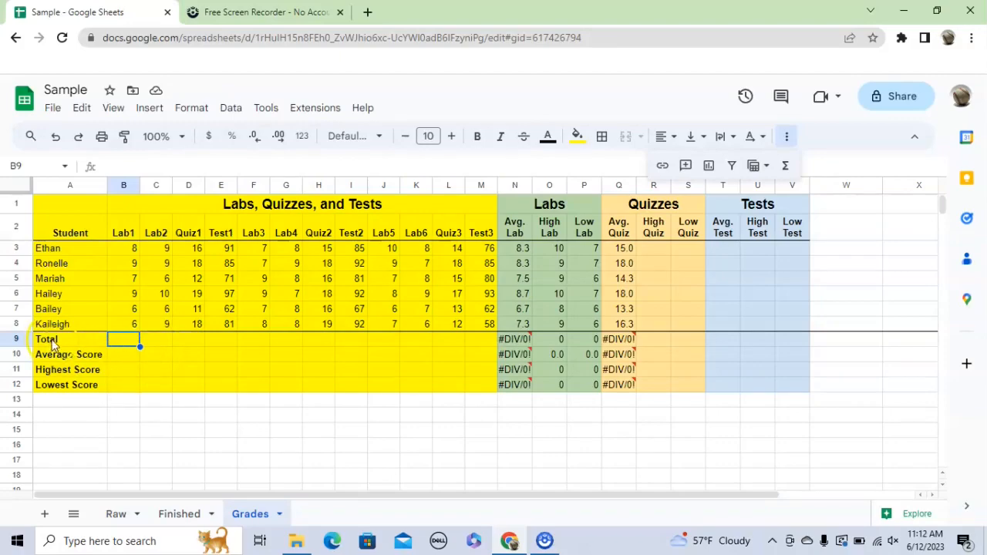
pyautogui.write('=')
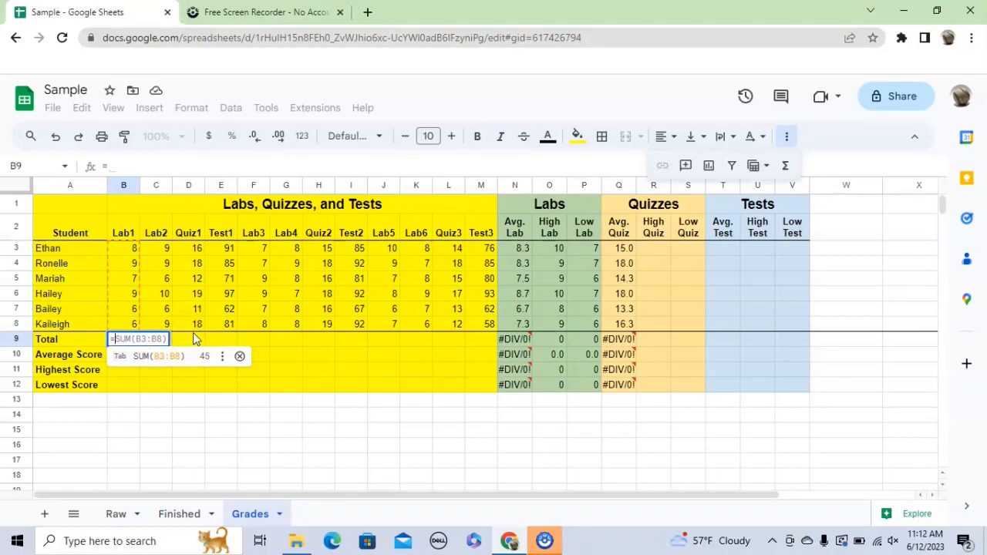
pyautogui.press('Tab')
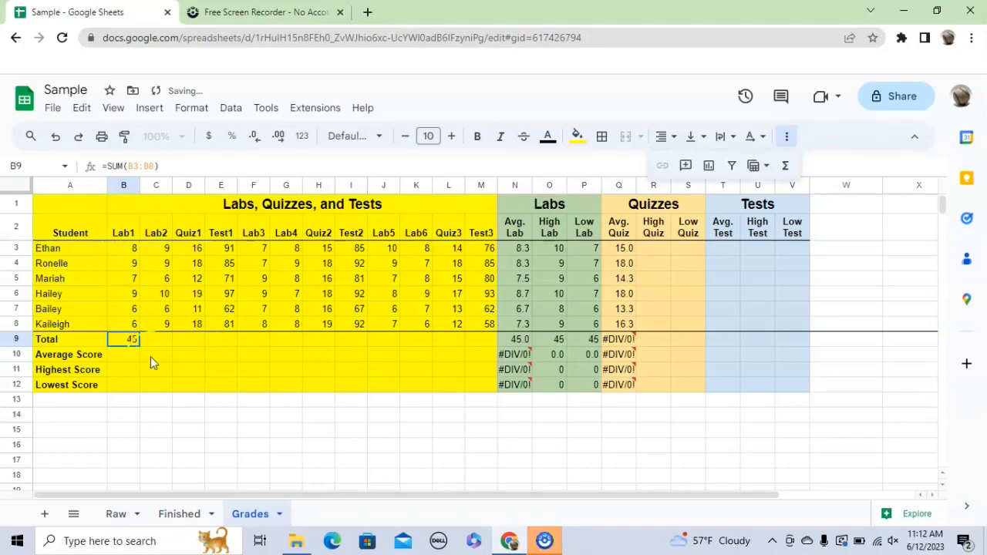
pyautogui.click(131, 354)
pyautogui.write('=')
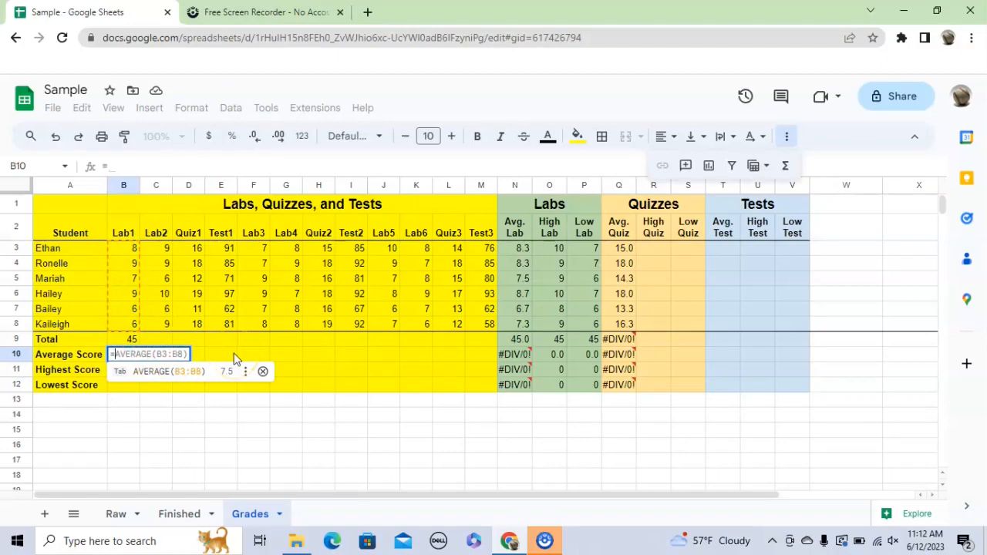
pyautogui.press('Tab')
# Enter the suggested formulas for Lab1's highest and lowest scores: MAX(B3:B8) in B11 and MIN(B3:B8) in B12
pyautogui.click(125, 372)
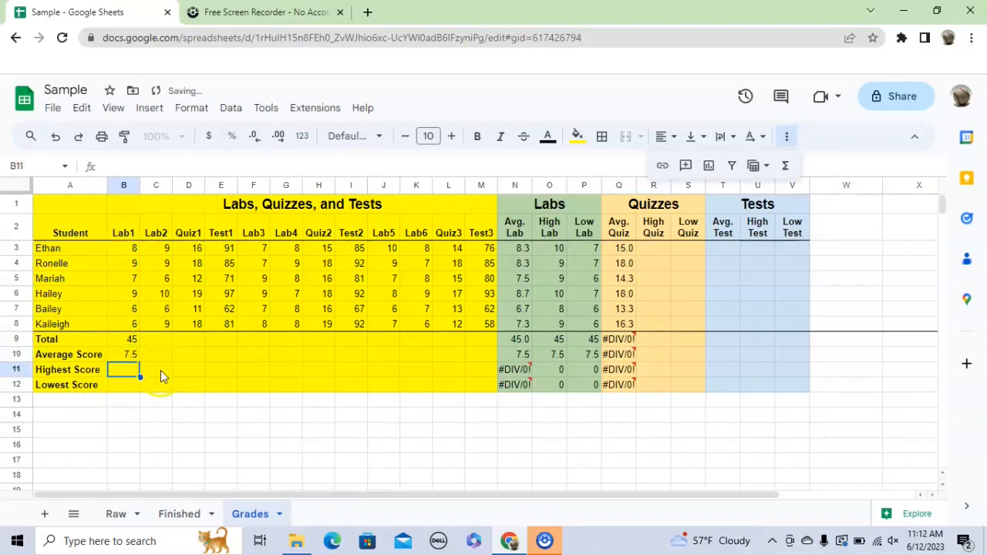
pyautogui.write('=')
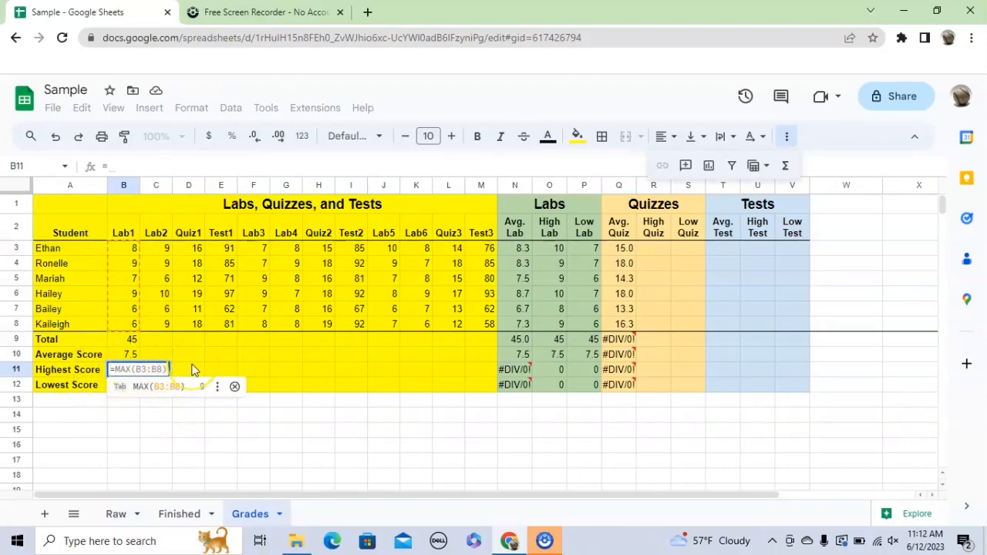
pyautogui.press('Tab')
pyautogui.click(126, 386)
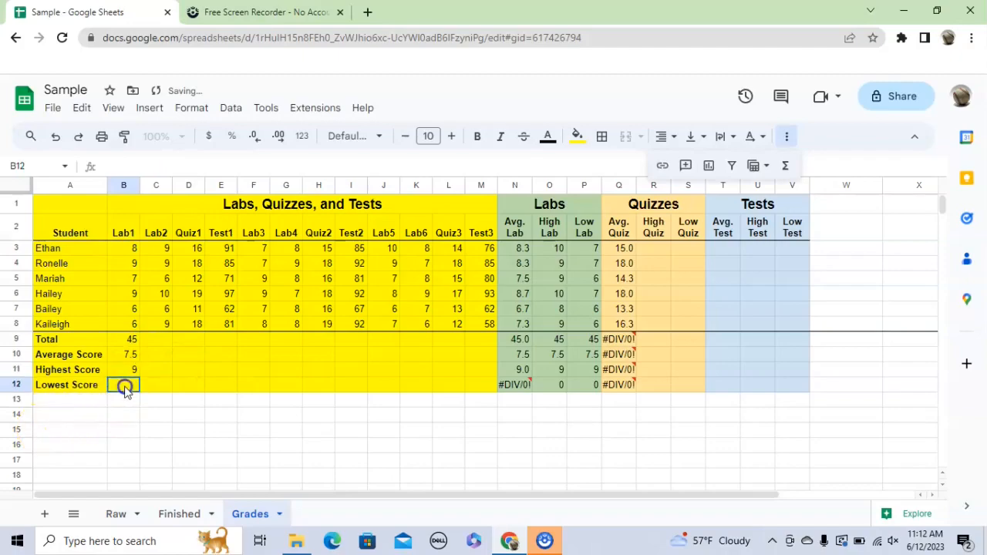
pyautogui.write('=')
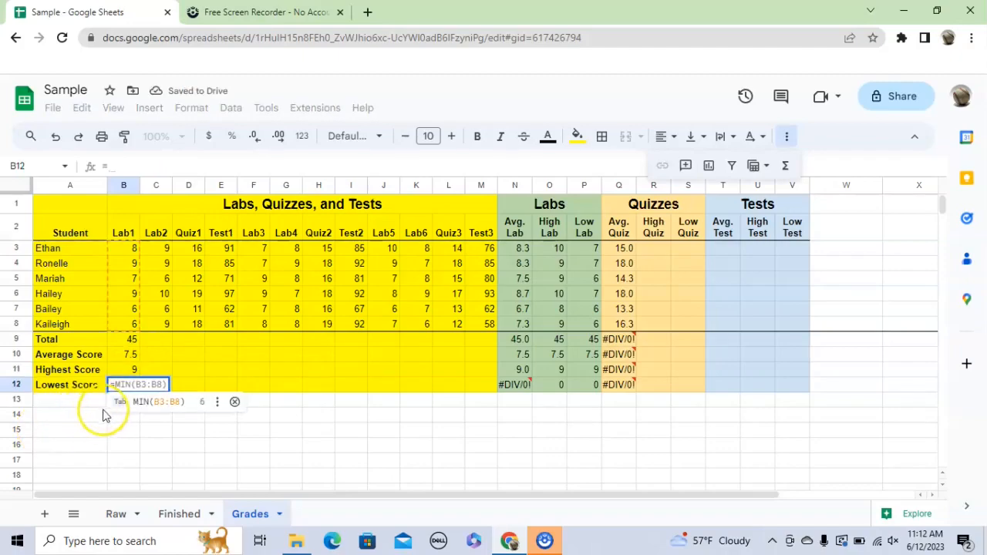
pyautogui.click(145, 408)
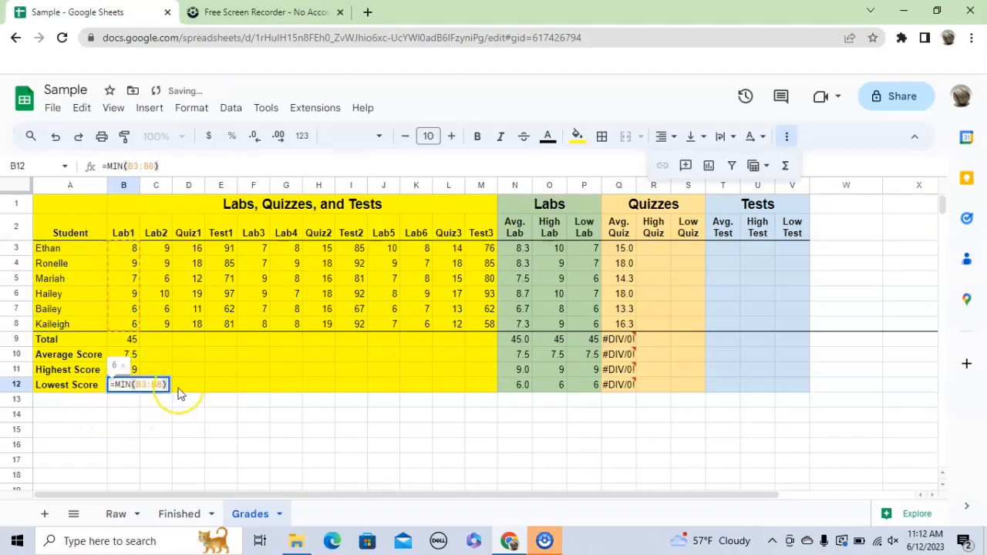
pyautogui.press('Return')
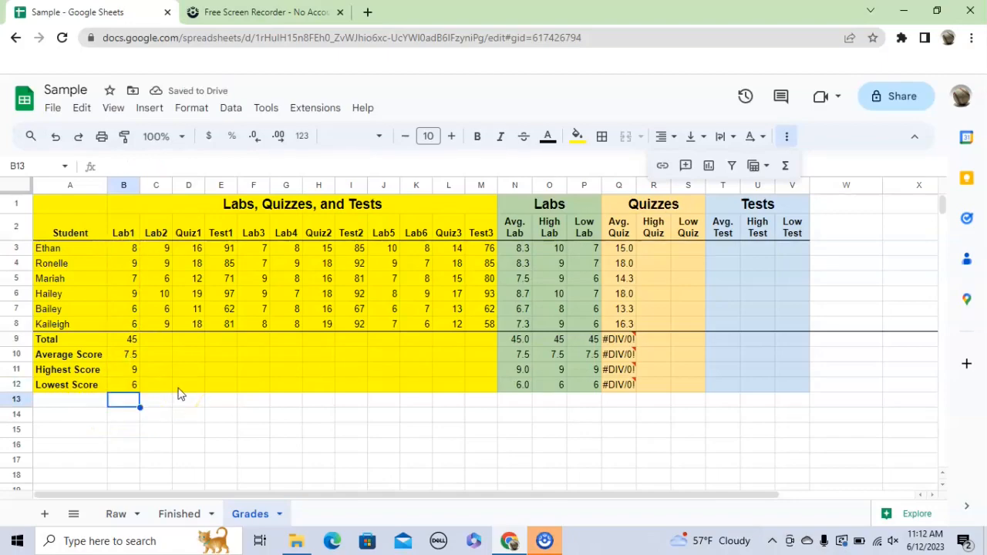
# Try the suggested SUM(C3:C8) formula for Lab2's total in C9 and clear it again
pyautogui.click(159, 340)
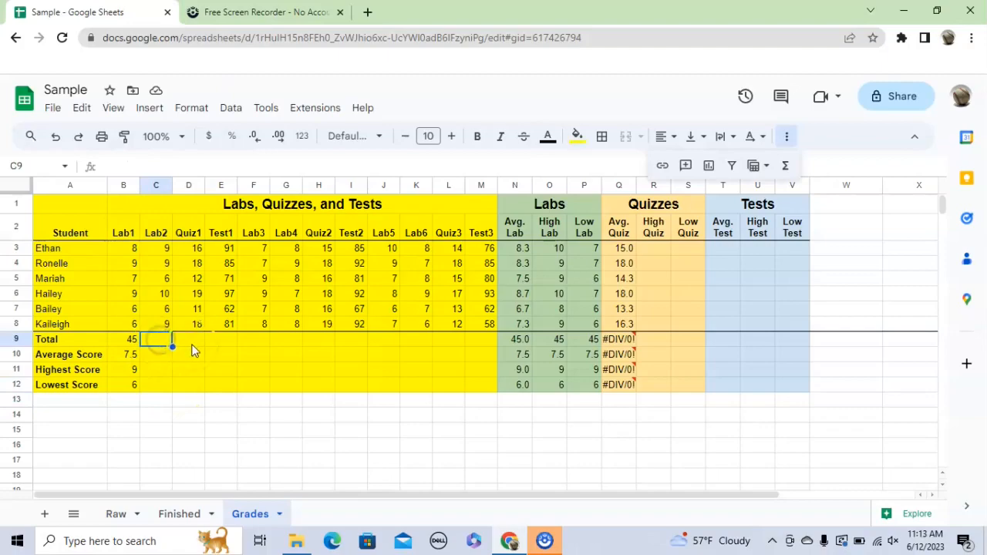
pyautogui.write('=')
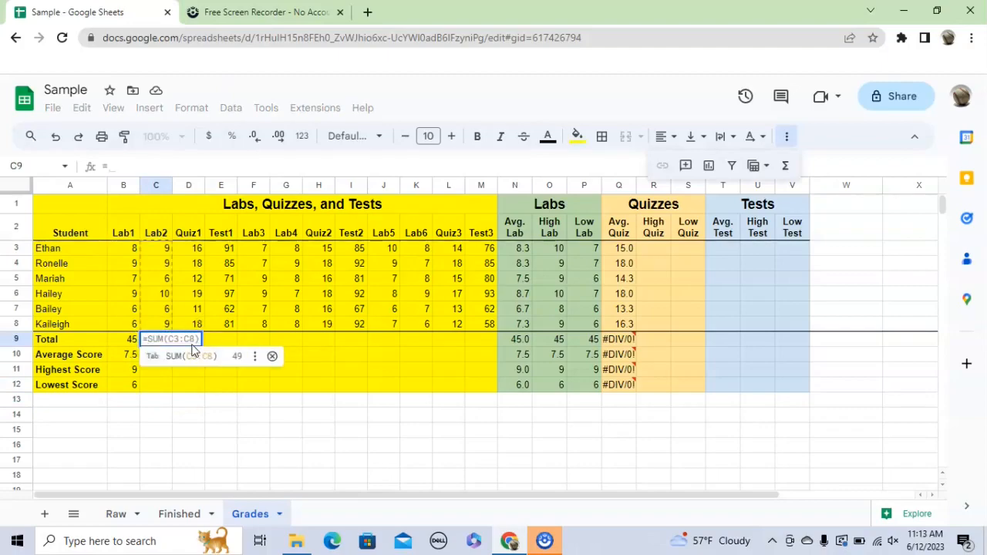
pyautogui.press('Tab')
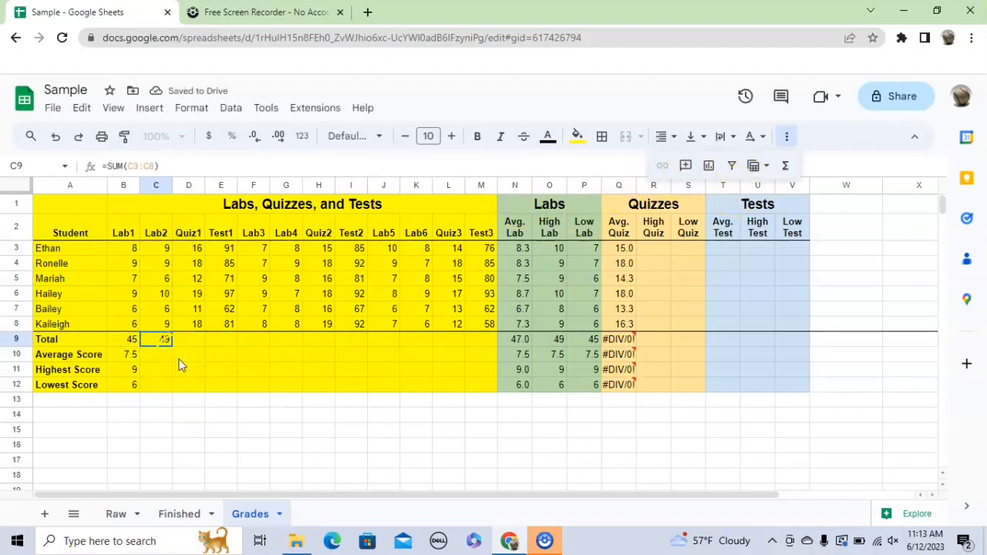
pyautogui.press('Delete')
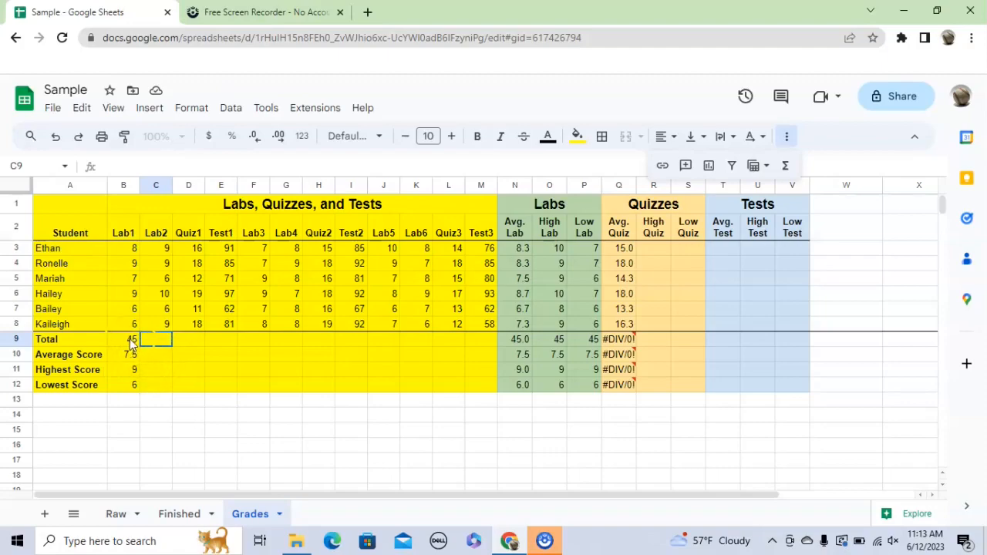
# Fill the Lab1 formulas in B9:B12 across through column M and check the source formulas in column B
pyautogui.moveTo(131, 346); pyautogui.dragTo(136, 390)
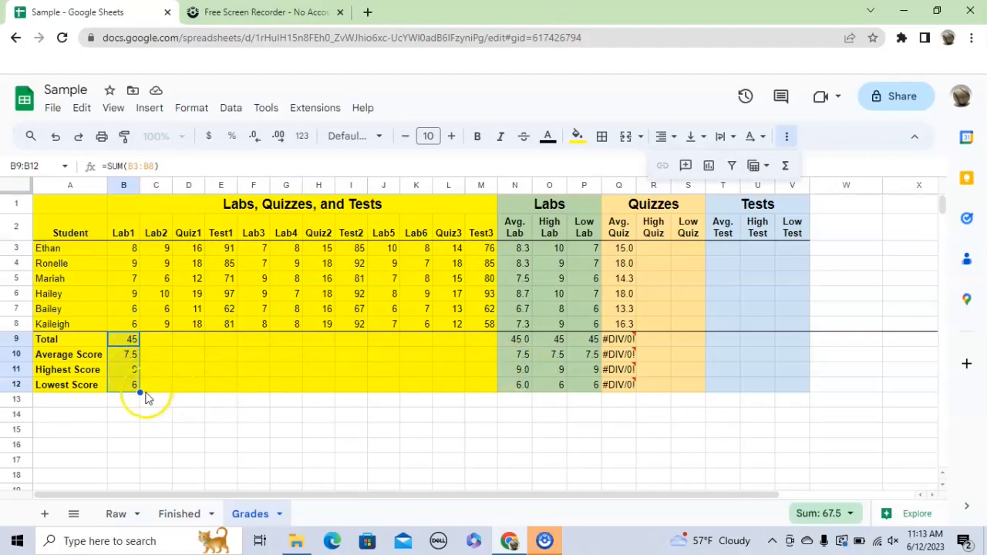
pyautogui.moveTo(140, 391); pyautogui.dragTo(482, 389)
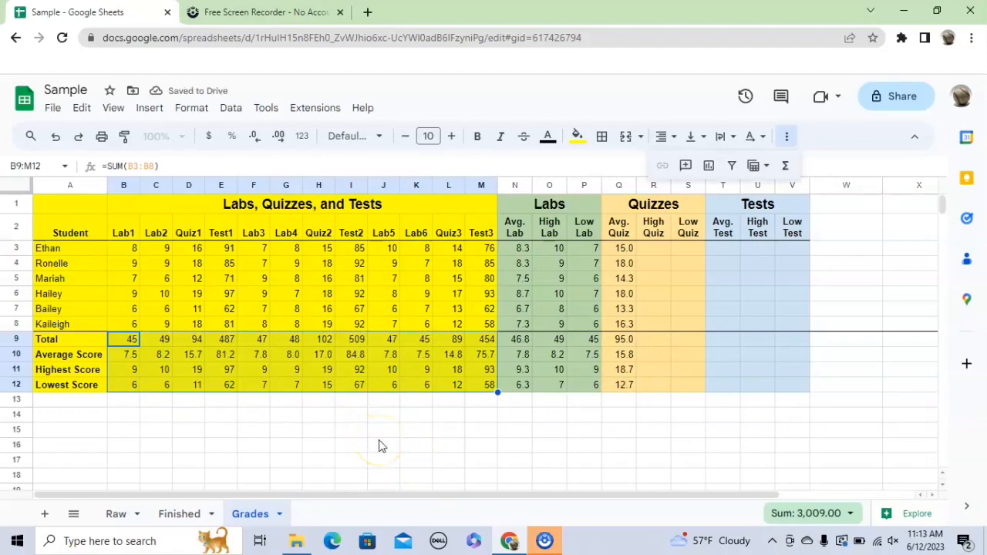
pyautogui.click(129, 358)
pyautogui.click(134, 370)
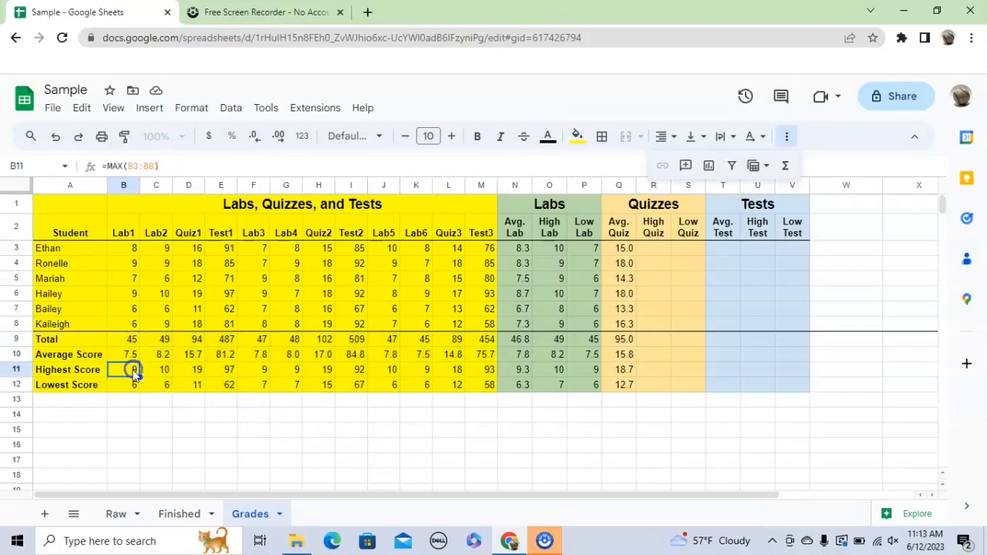
pyautogui.click(131, 384)
pyautogui.click(130, 338)
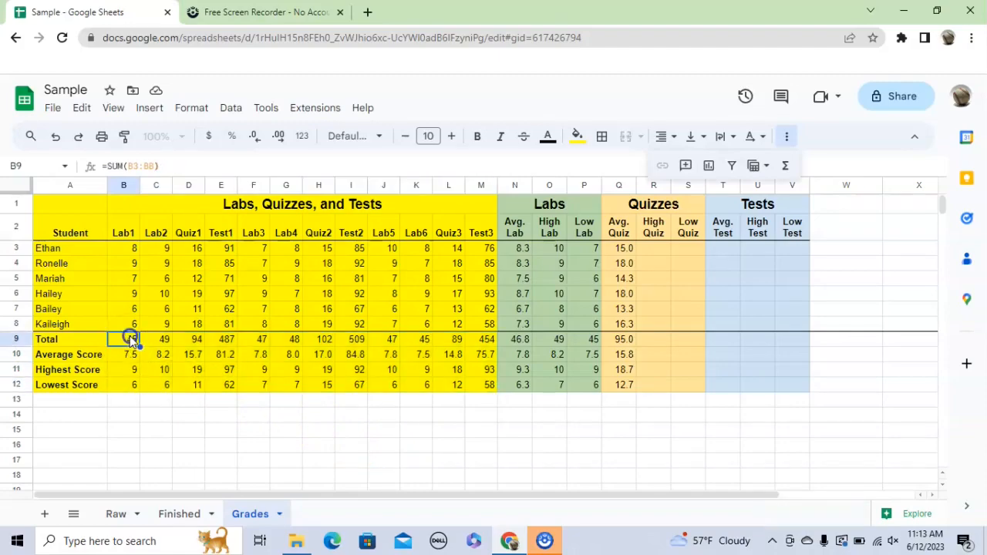